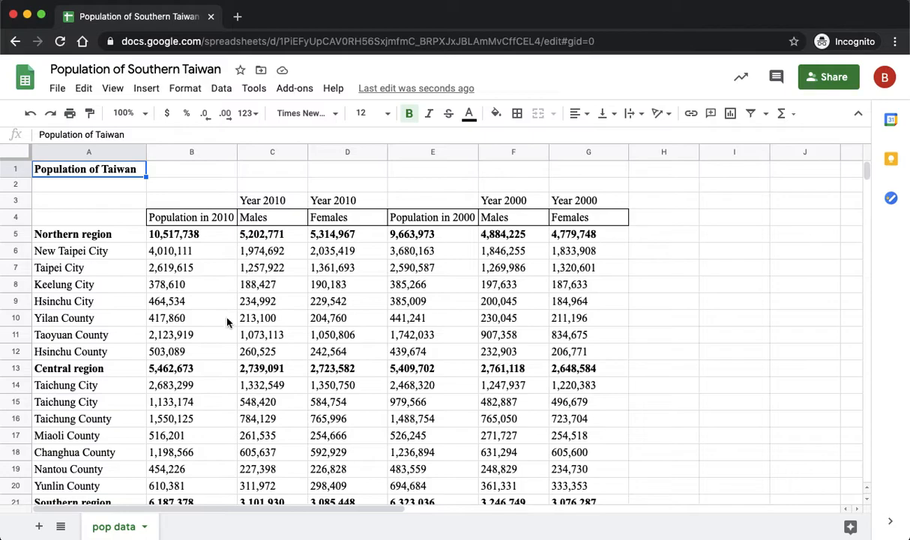
Add a new sheet to the spreadsheet and name it "pie charts"
click(39, 527)
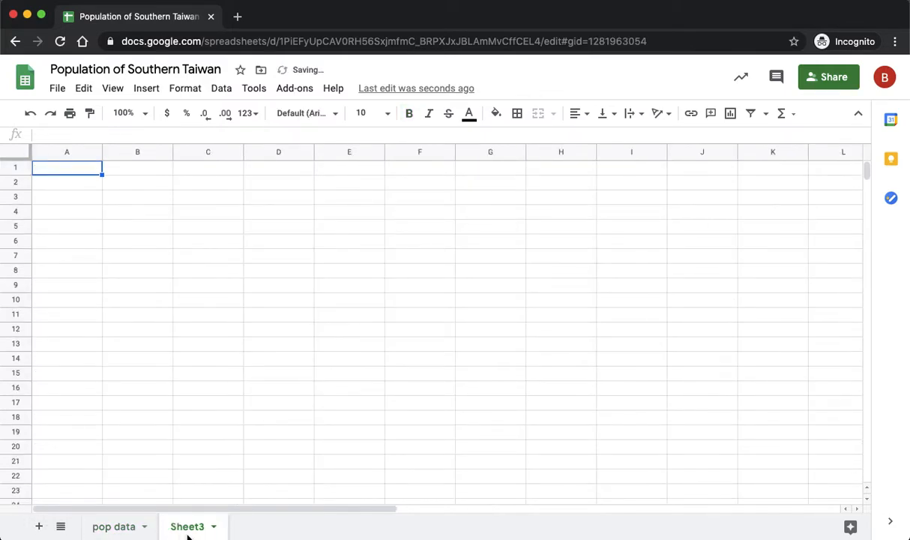
double_click(192, 531)
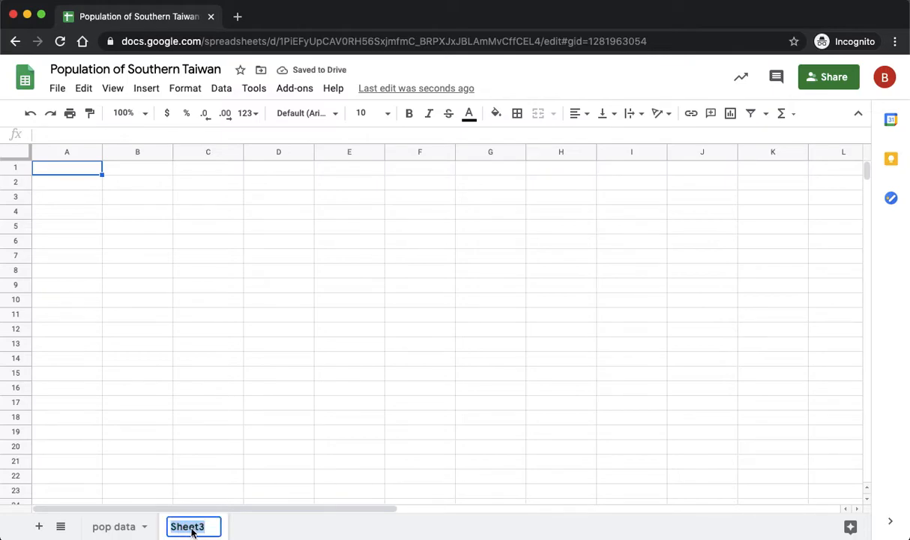
text(pie charts)
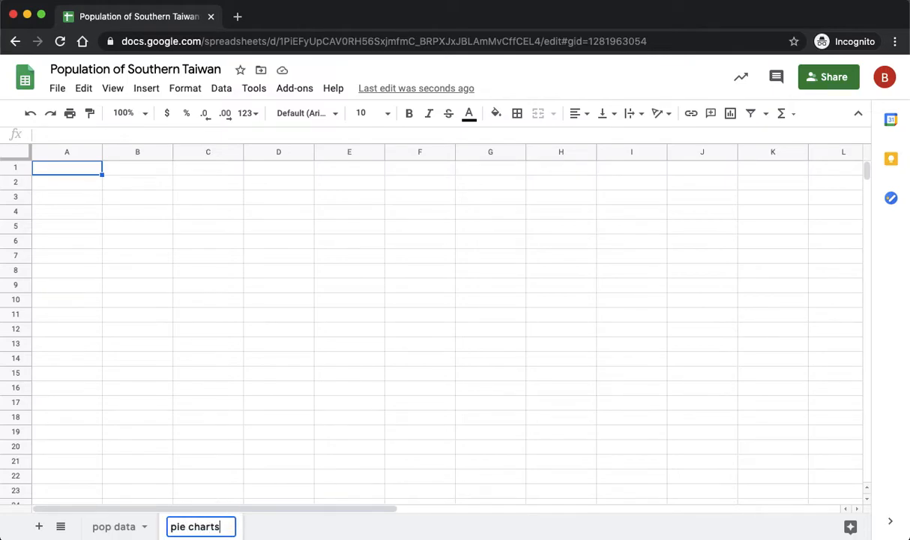
key(Return)
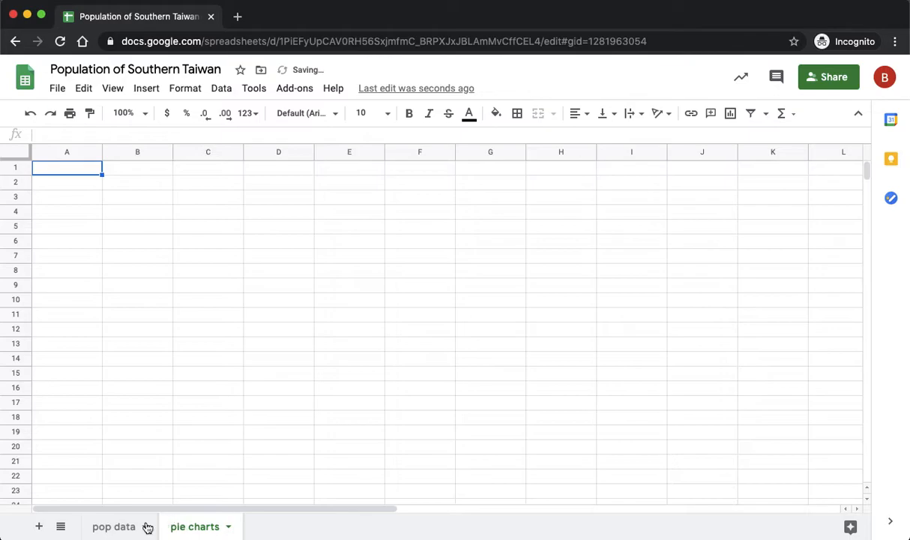
Copy the 2010 Males and Females headers from C4:D4 of the pop data sheet into B2:C2 of the pie charts sheet
click(118, 529)
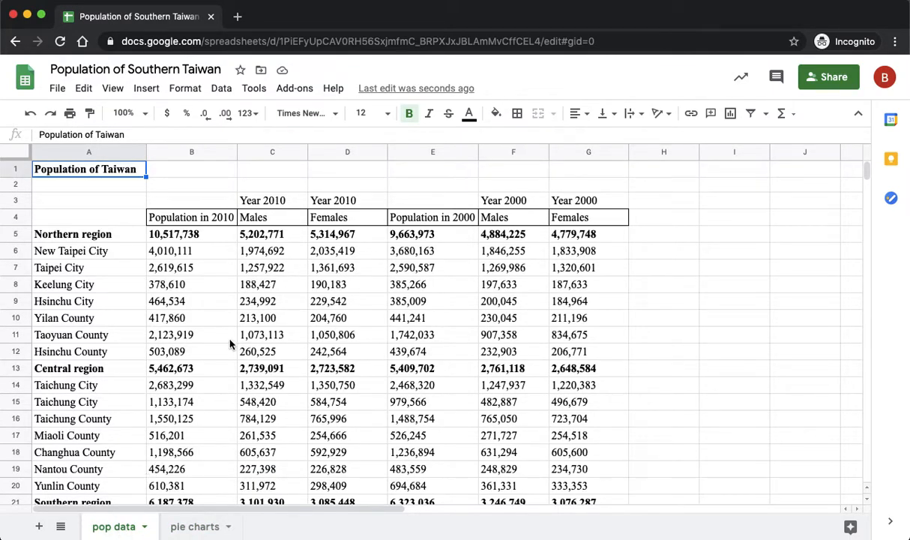
drag(251, 219, 349, 221)
key(super+c)
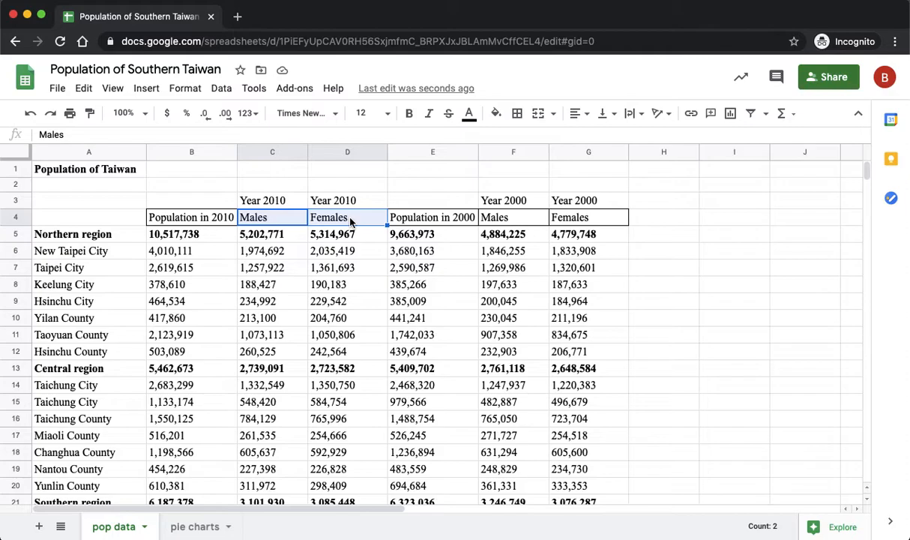
click(197, 526)
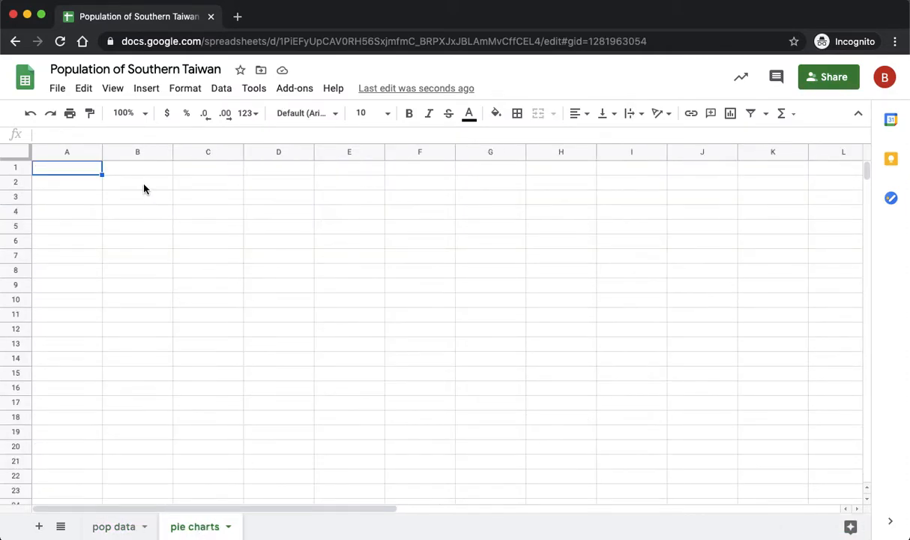
click(149, 186)
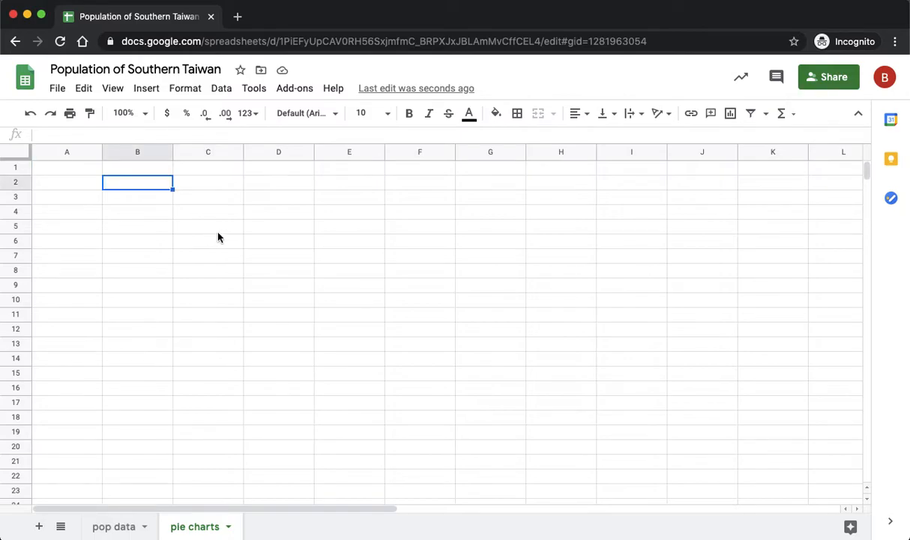
key(super+v)
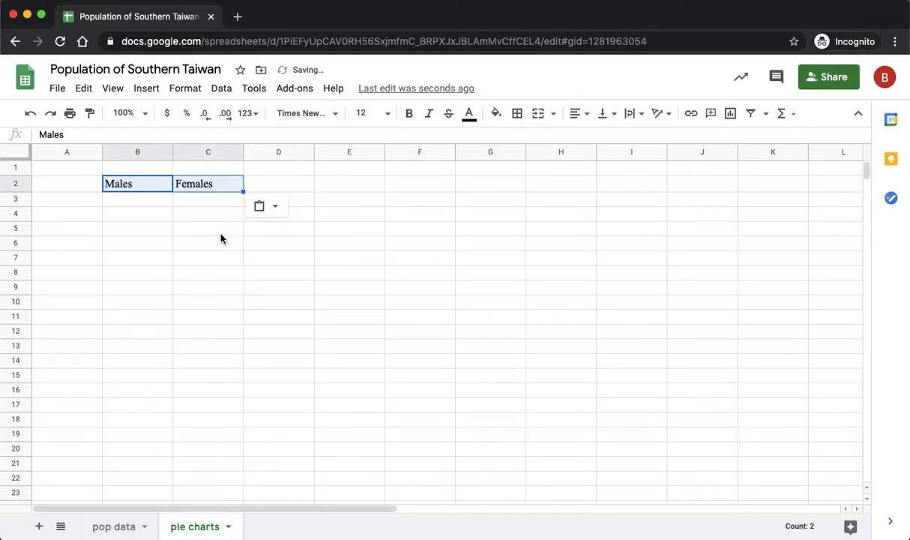
In the pop data sheet, compare Tainan City's 2010 figures in row 22 with the separate Tainan City and Tainan County rows 23 and 24
click(120, 527)
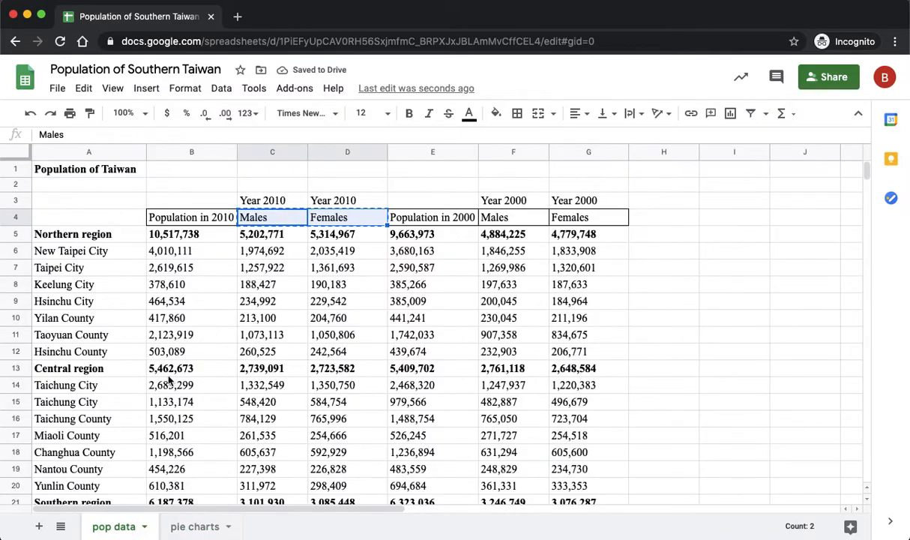
scroll(163, 384, down, 3)
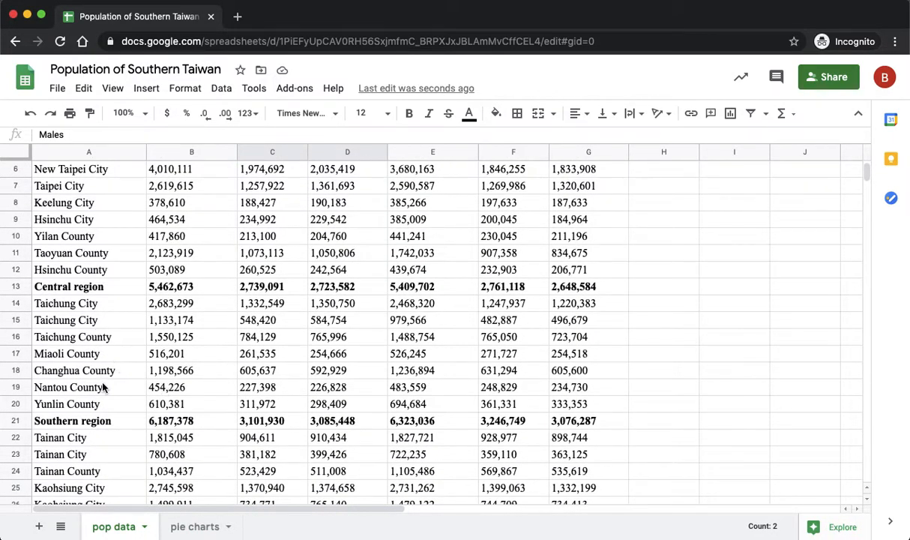
scroll(104, 386, down, 1)
click(88, 423)
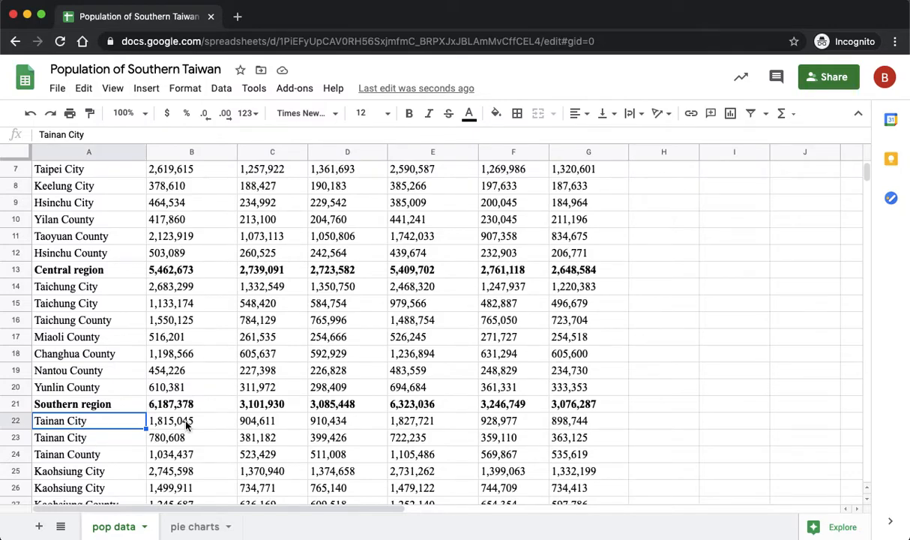
click(176, 420)
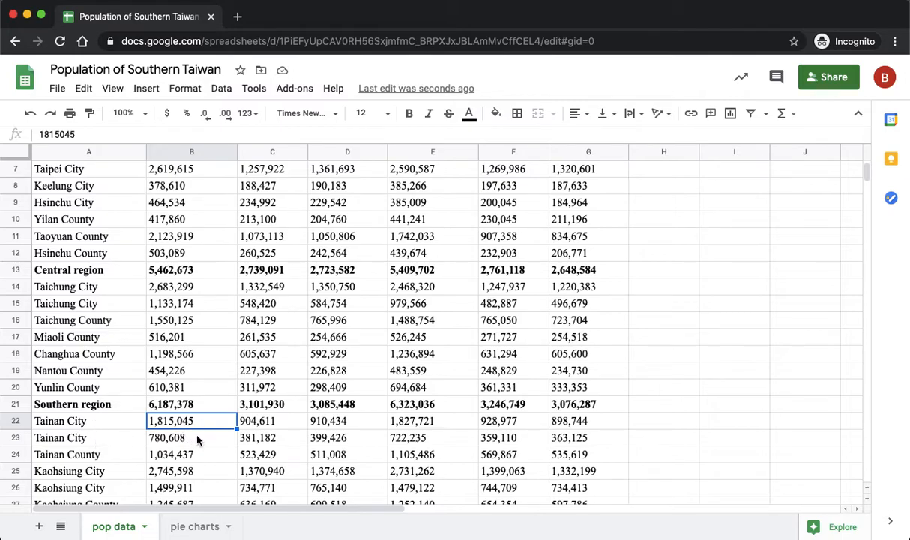
click(93, 442)
drag(93, 442, 95, 459)
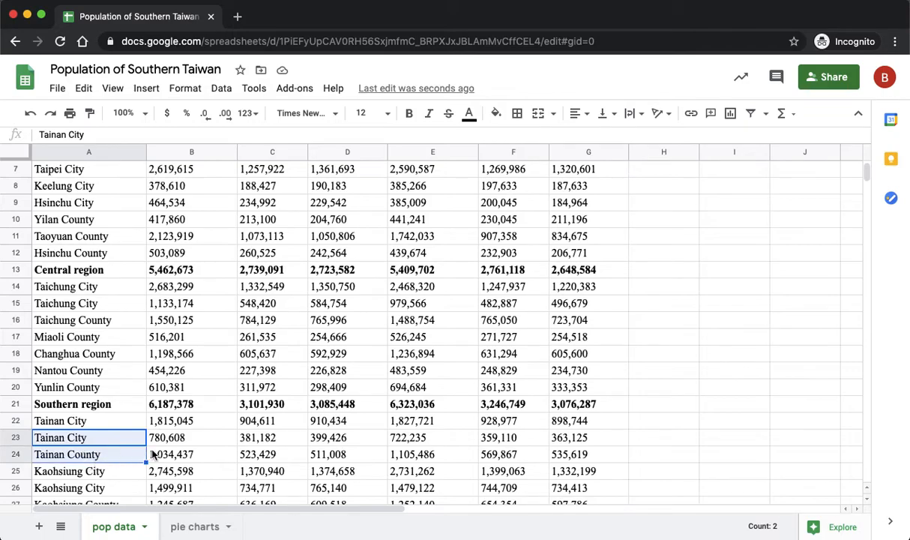
drag(183, 438, 194, 458)
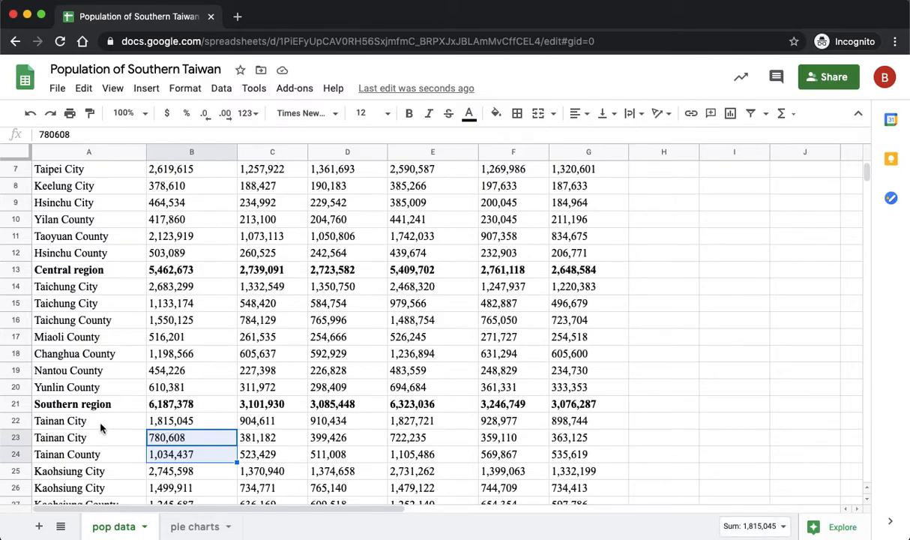
drag(95, 420, 327, 426)
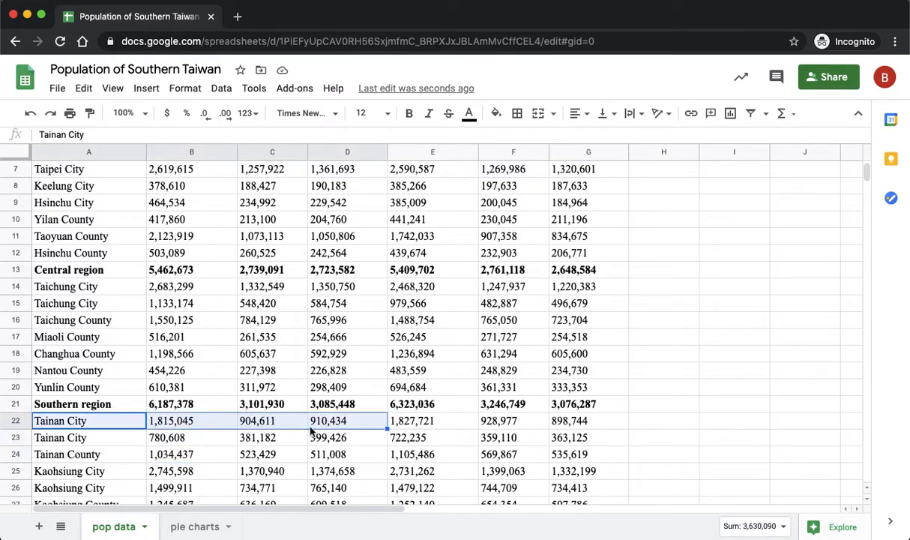
drag(94, 433, 101, 457)
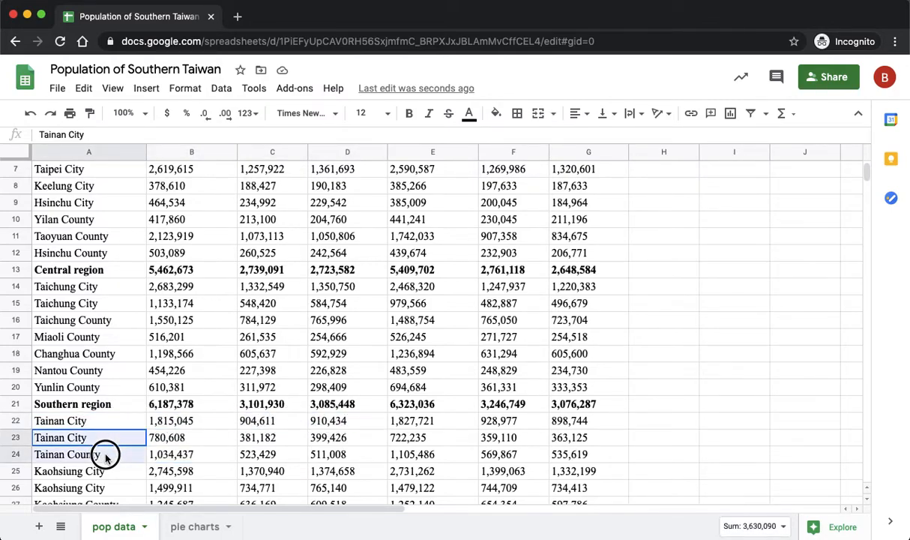
click(194, 425)
click(287, 424)
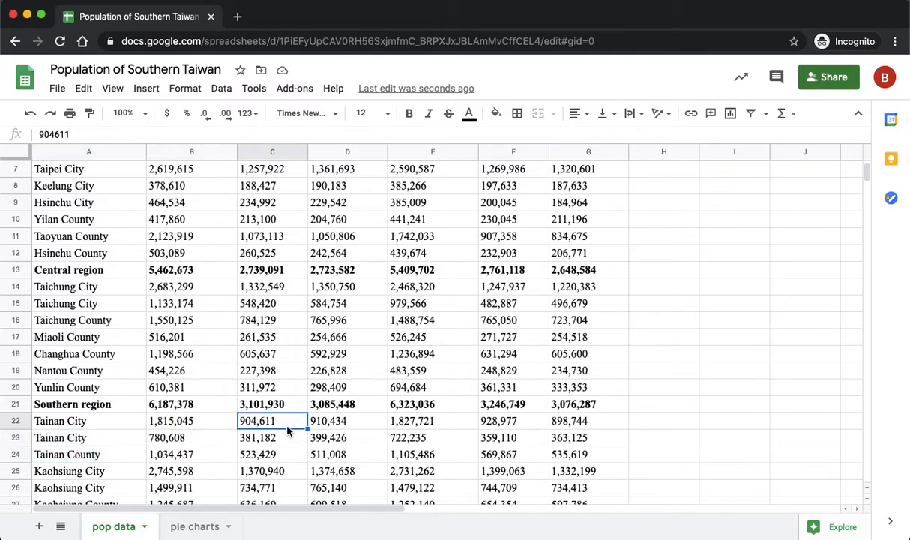
click(330, 426)
Copy the Tainan City label from A22 of the pop data sheet into A3 of the pie charts sheet
click(99, 424)
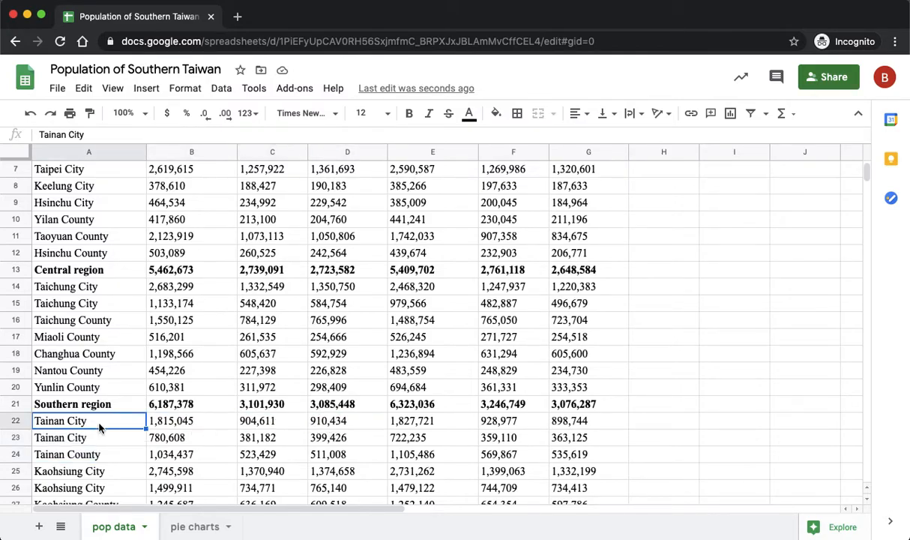
click(194, 526)
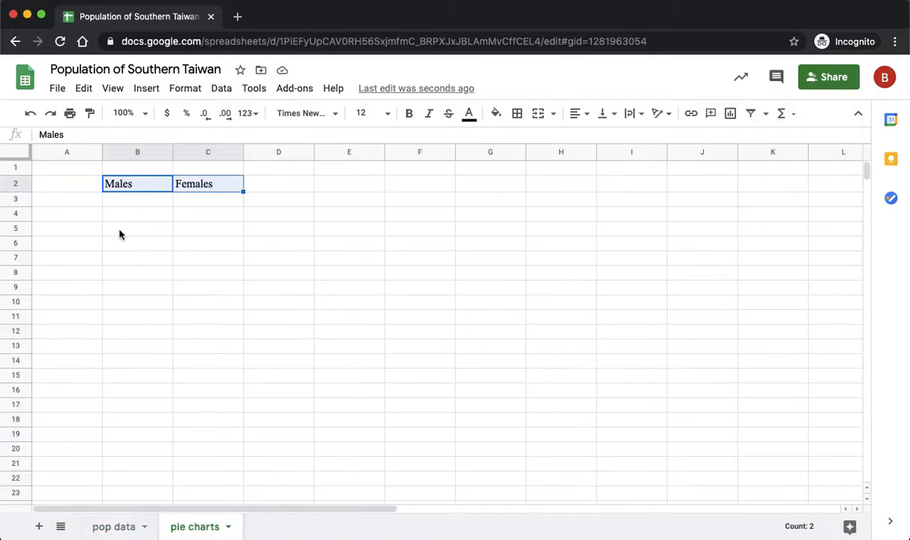
click(81, 201)
text(Tainan City)
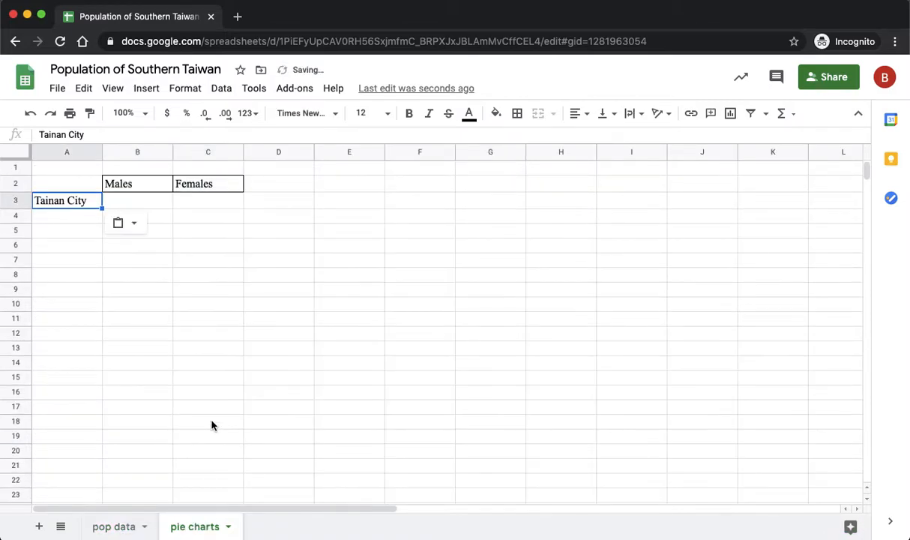
Copy Tainan City's 2010 male and female populations from C22:D22 of pop data into B3:C3 of the pie charts sheet
click(124, 527)
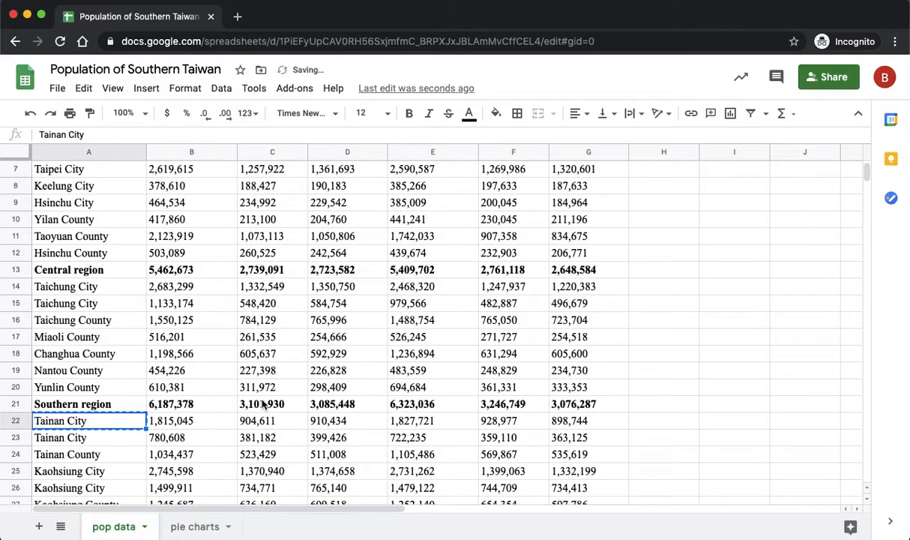
drag(255, 424, 300, 420)
key(super+c)
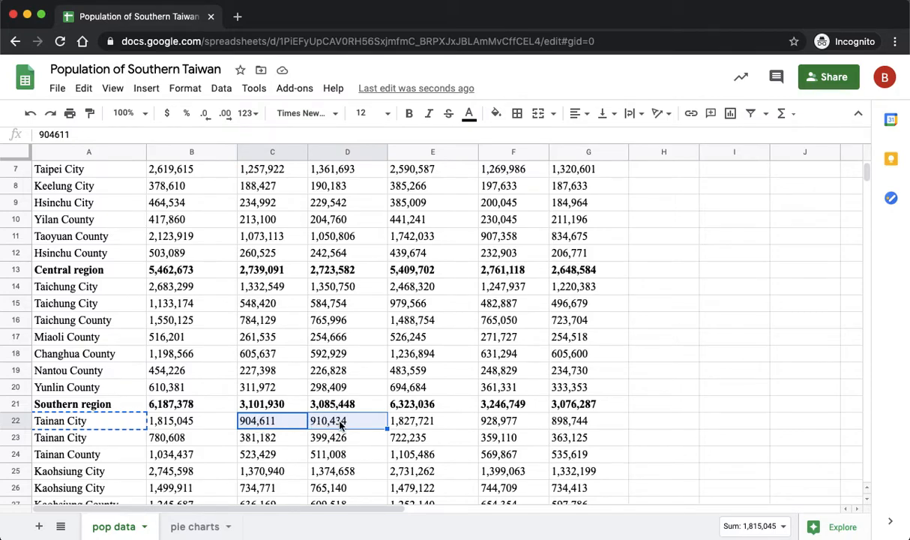
click(197, 526)
click(136, 200)
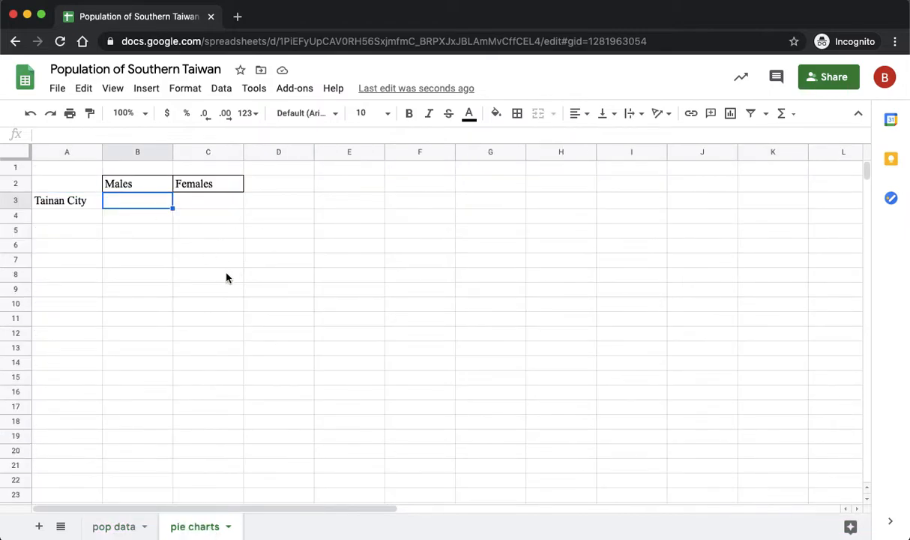
key(super+v)
click(98, 245)
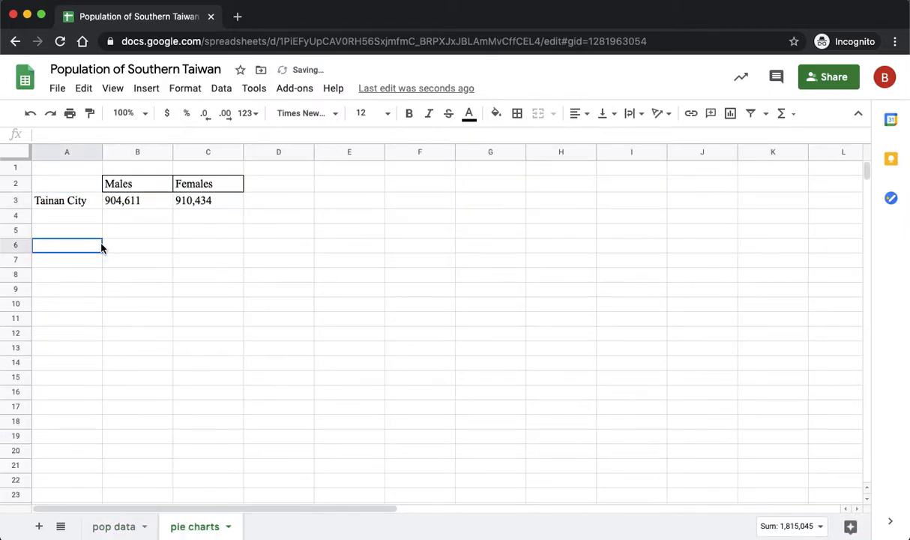
Enter the header "City" in cell A2 above the Tainan City label
click(68, 189)
text(City)
key(Return)
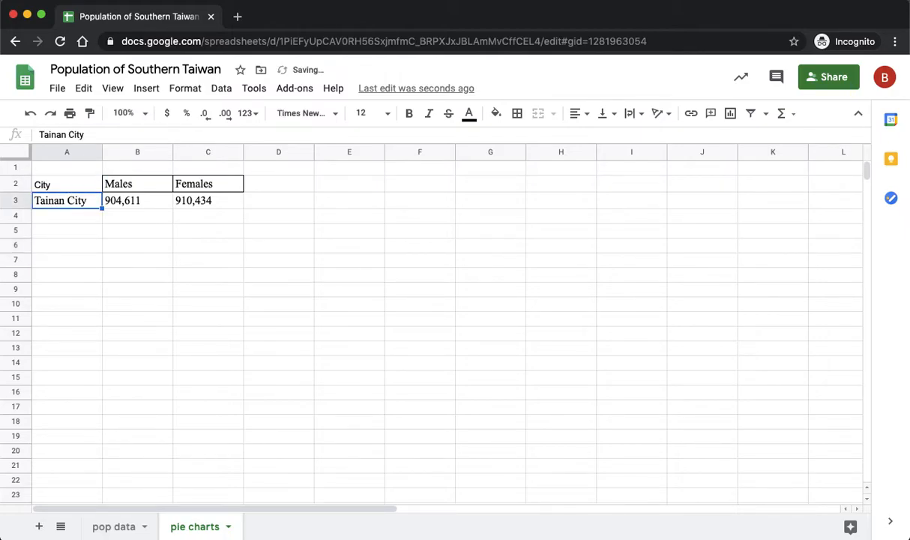
Apply the Males header's formatting to the City header in A2 with Paint format
click(75, 190)
click(126, 192)
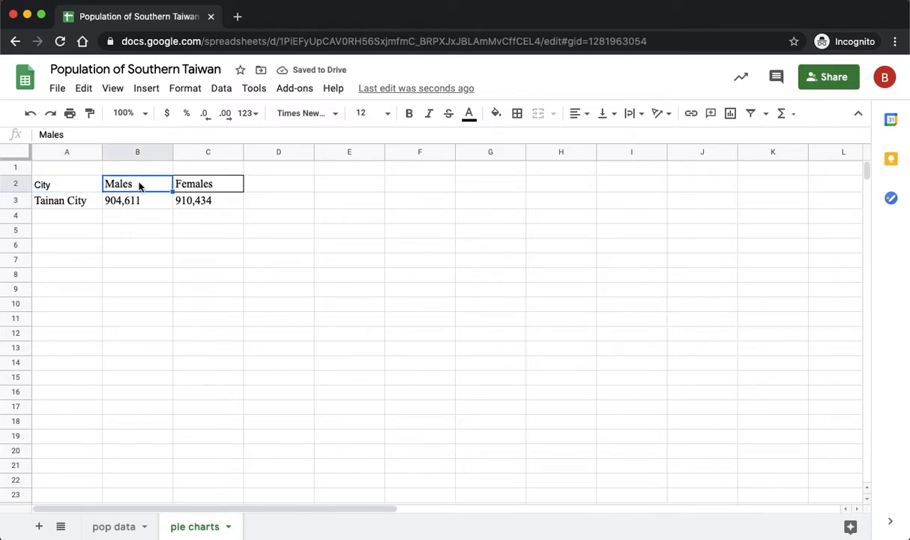
click(91, 113)
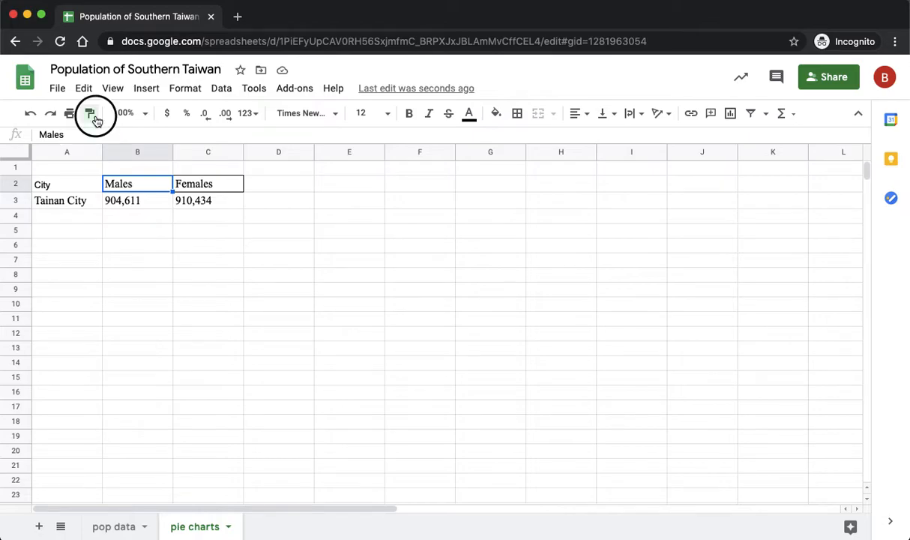
click(80, 189)
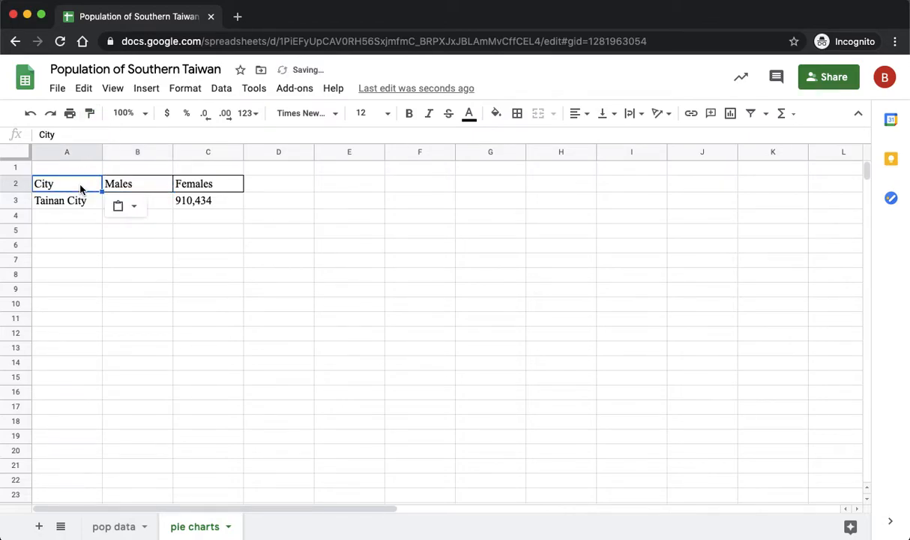
click(281, 206)
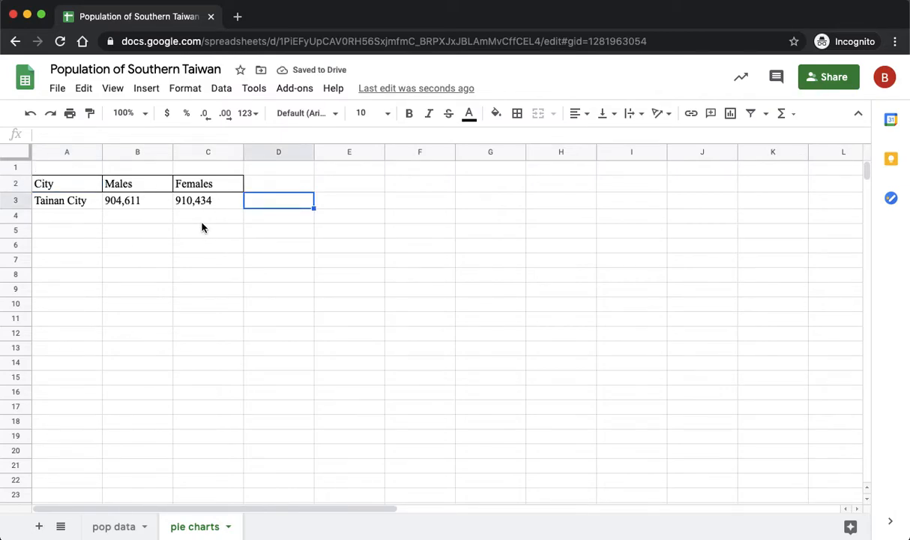
Insert a chart from the data in A2:C3 and place it just below the table, starting around cell A5
drag(61, 186, 230, 209)
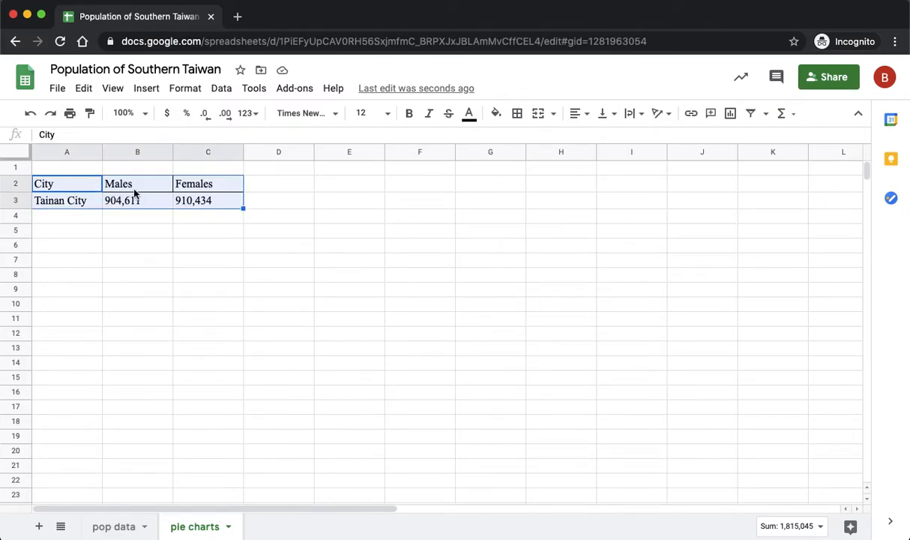
click(153, 91)
click(205, 284)
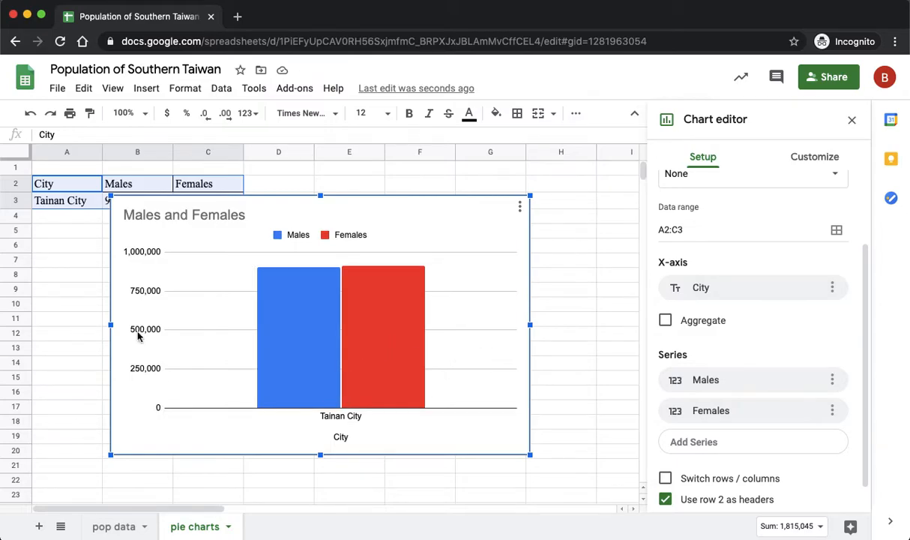
drag(116, 229, 49, 258)
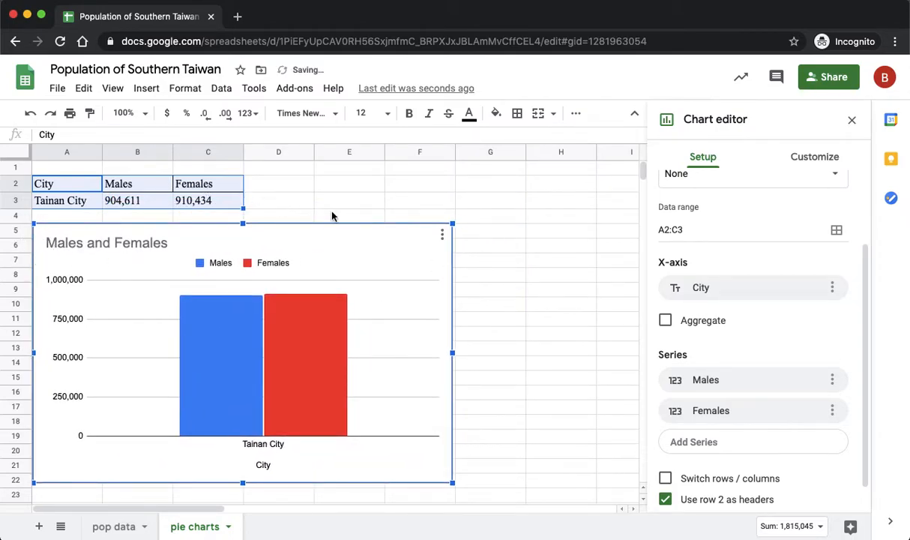
Change the column chart to a pie chart and switch its rows and columns so Males and Females become the slices
drag(867, 319, 849, 210)
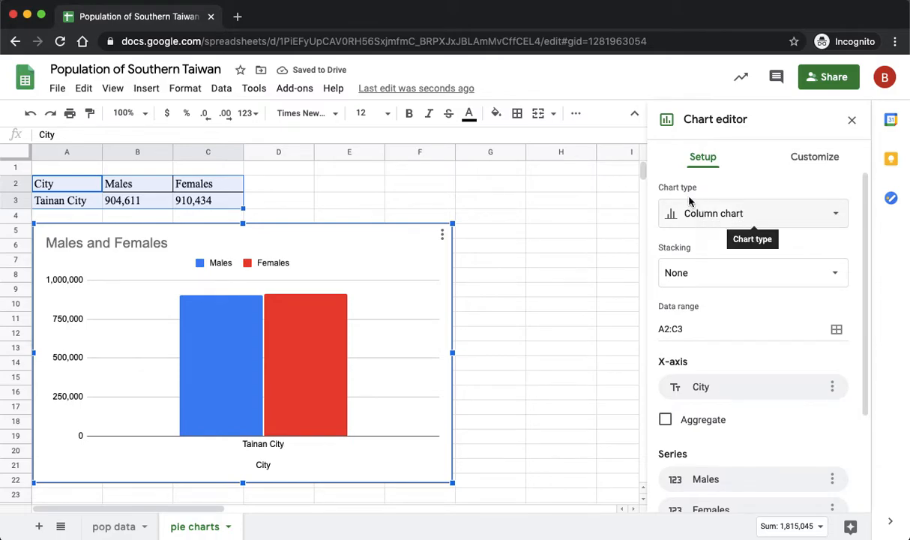
click(709, 214)
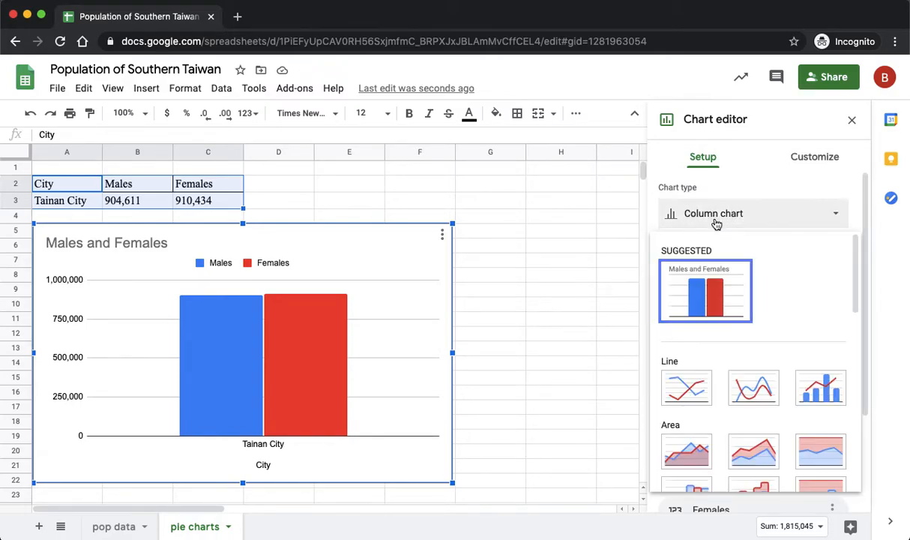
drag(854, 296, 852, 394)
click(694, 402)
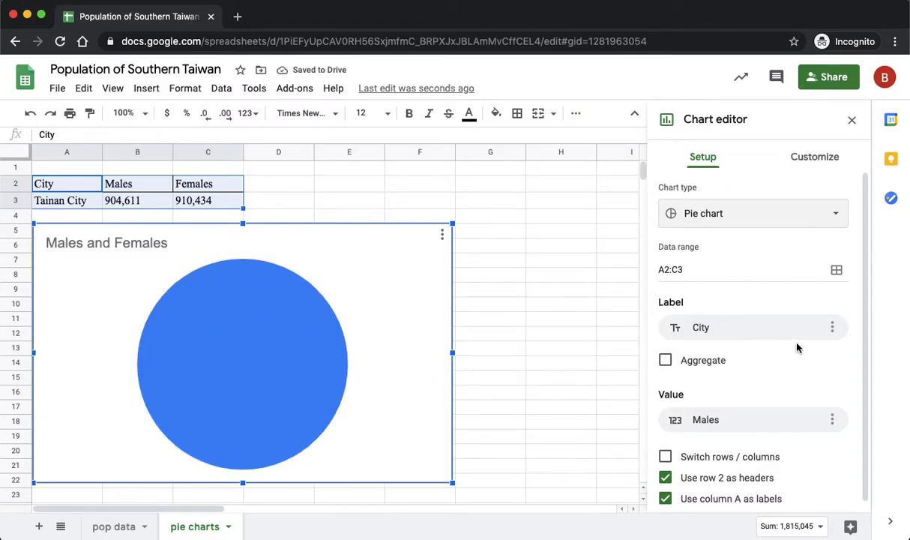
scroll(860, 333, down, 1)
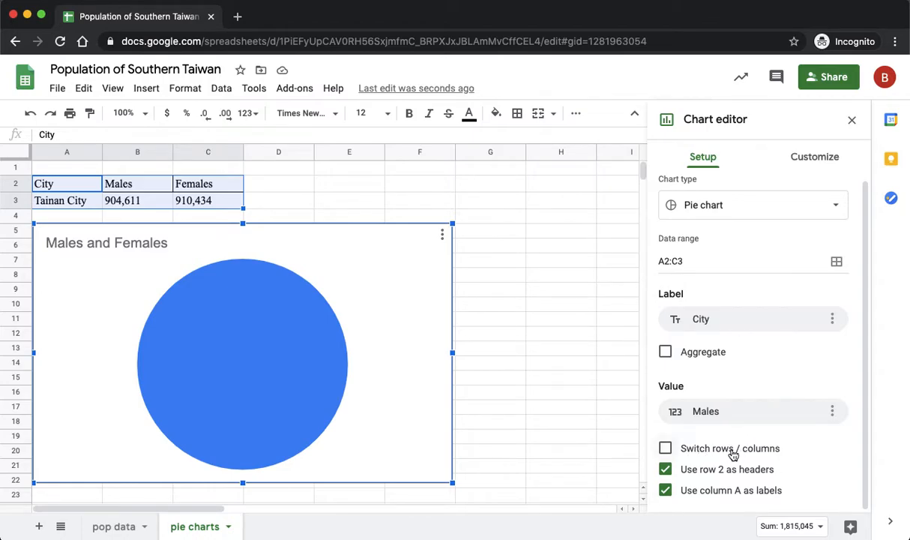
click(665, 449)
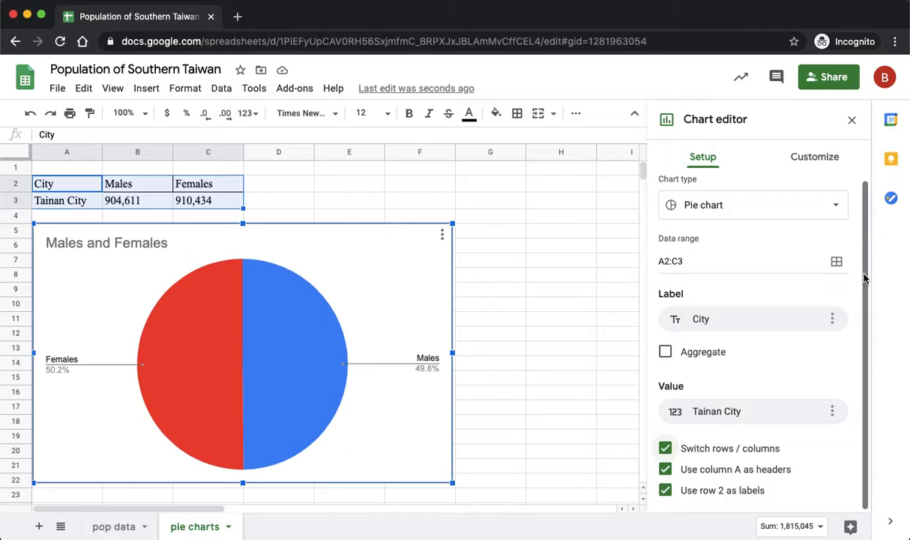
Set the chart title to "Percentage of Males and Females in Tainan"
click(816, 159)
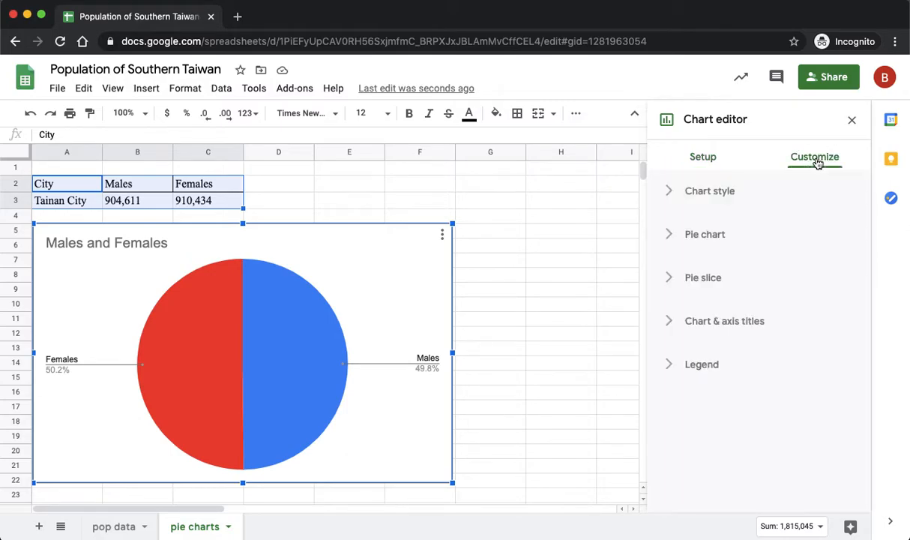
click(722, 330)
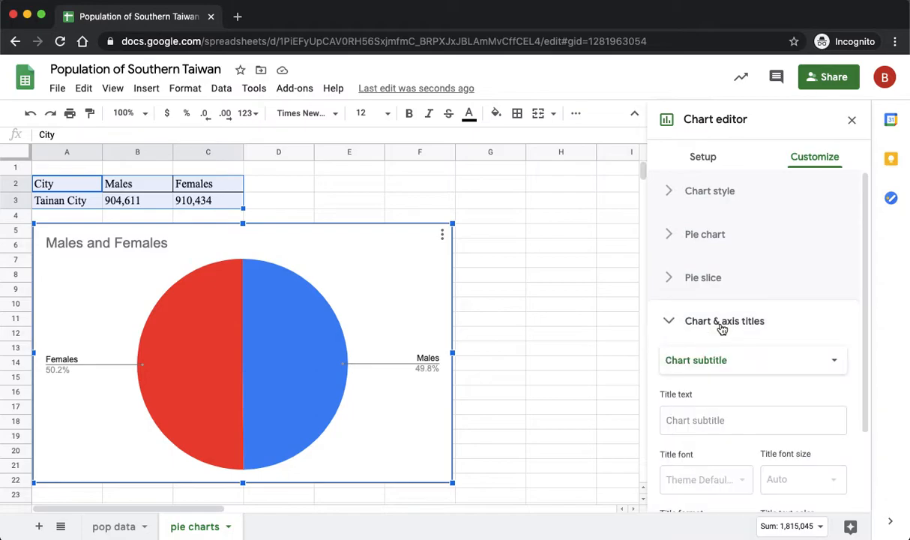
scroll(850, 383, down, 3)
click(752, 283)
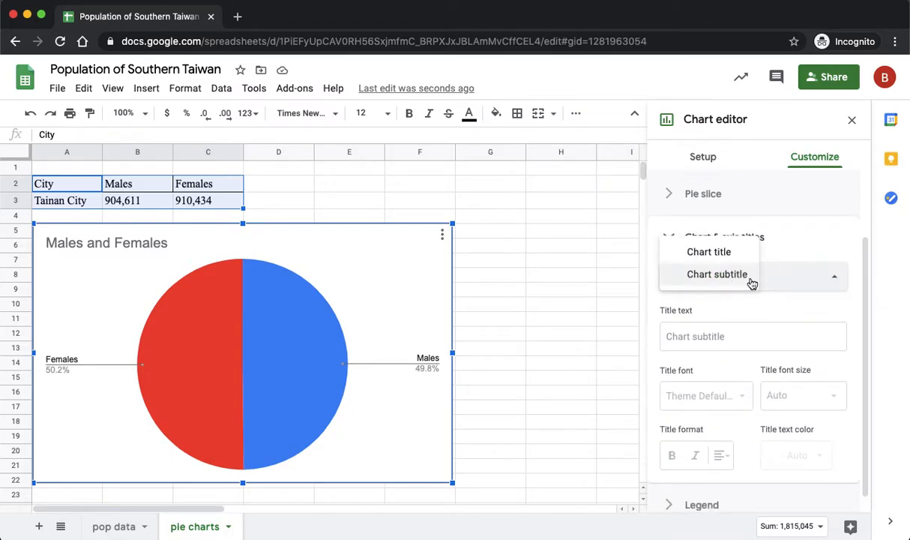
click(709, 253)
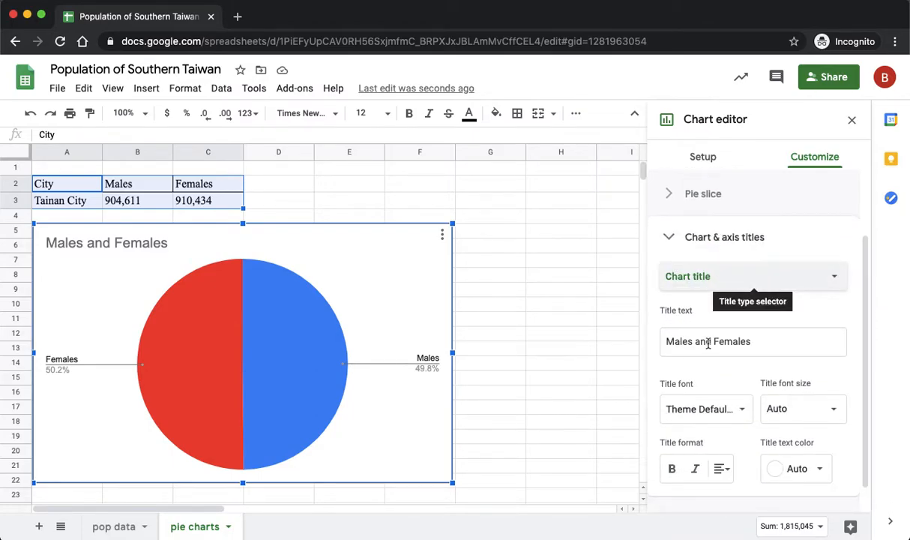
click(776, 342)
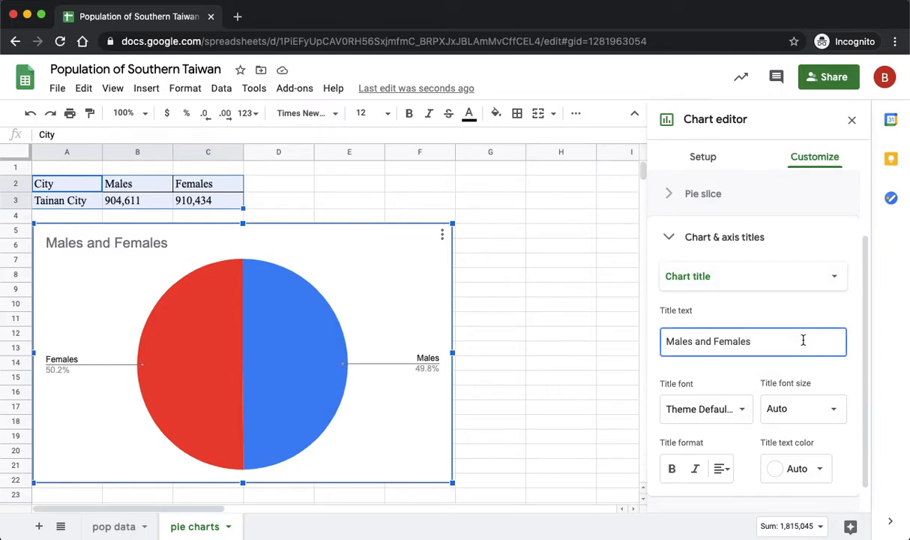
text(Percentag)
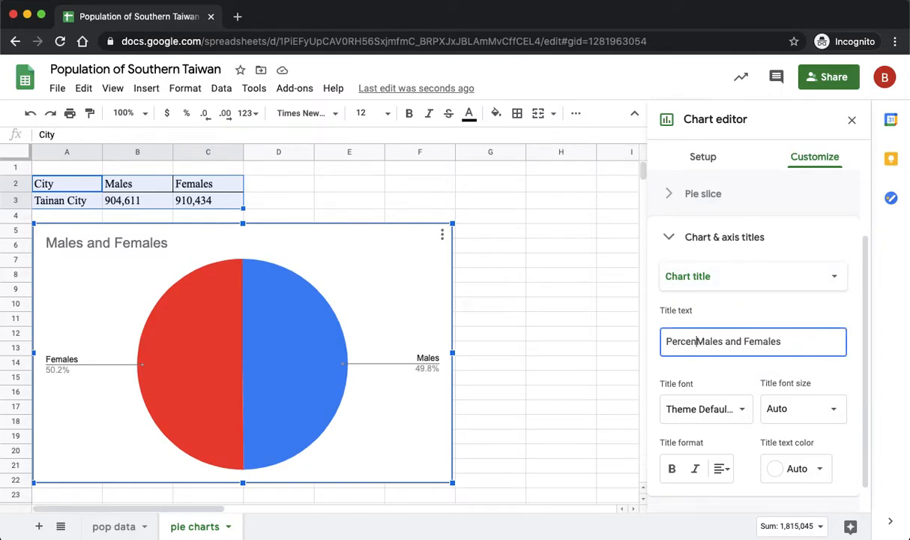
text(e of Males)
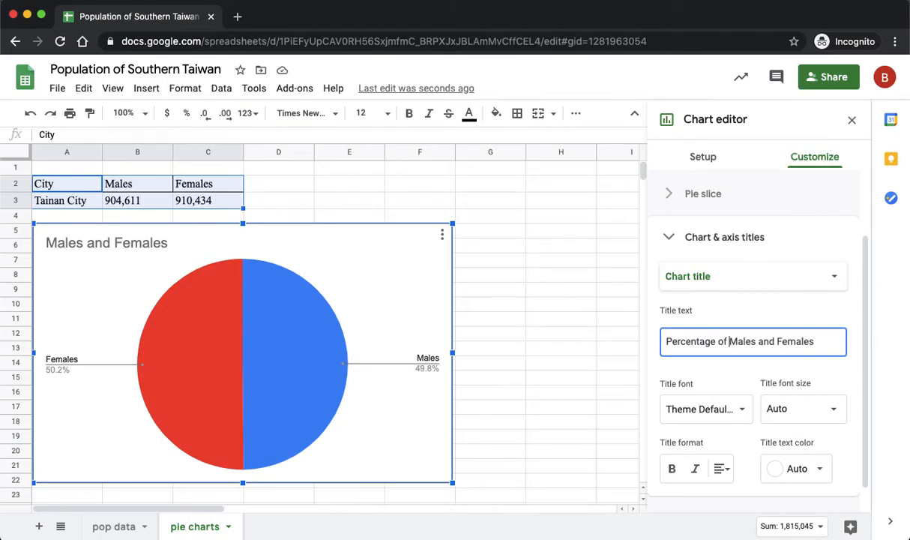
text( and Females in Tainan)
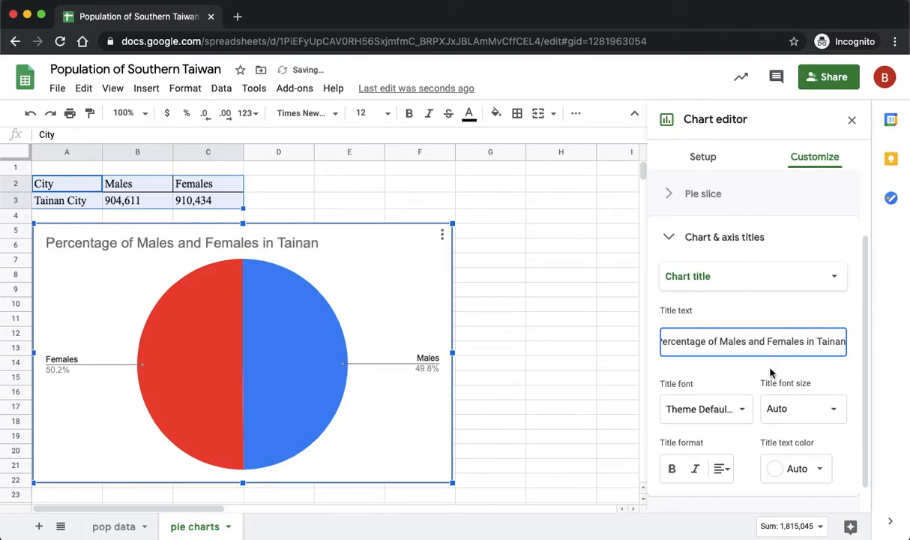
Format the chart title with font size 24, black text and centre alignment
click(830, 408)
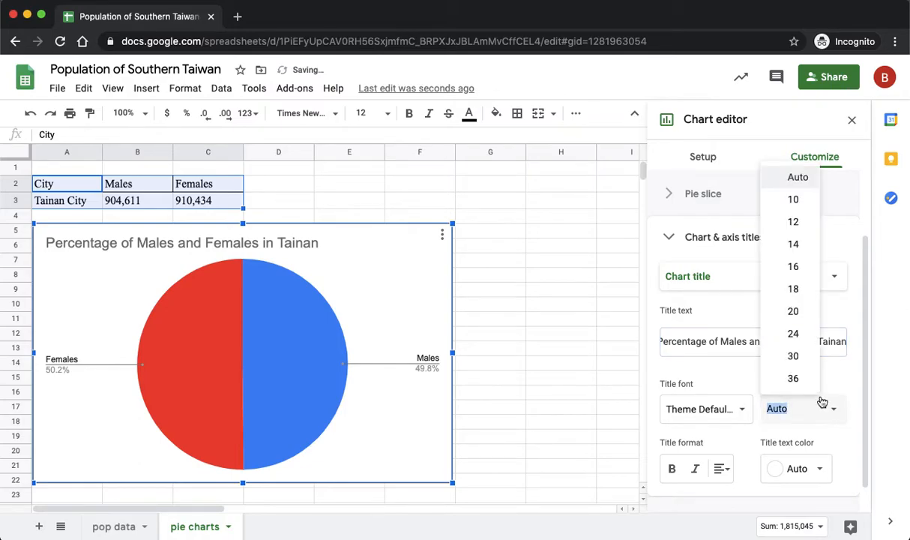
click(804, 341)
scroll(864, 383, down, 1)
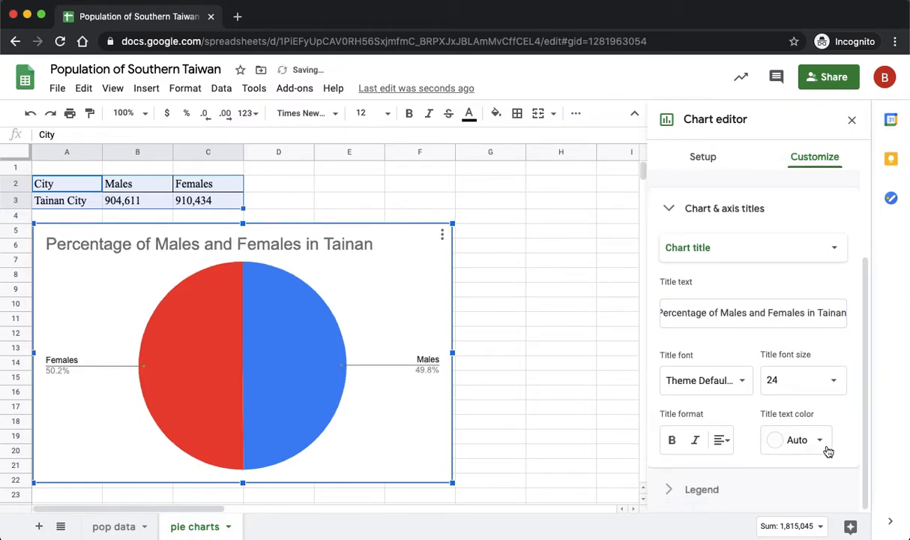
click(813, 446)
click(677, 218)
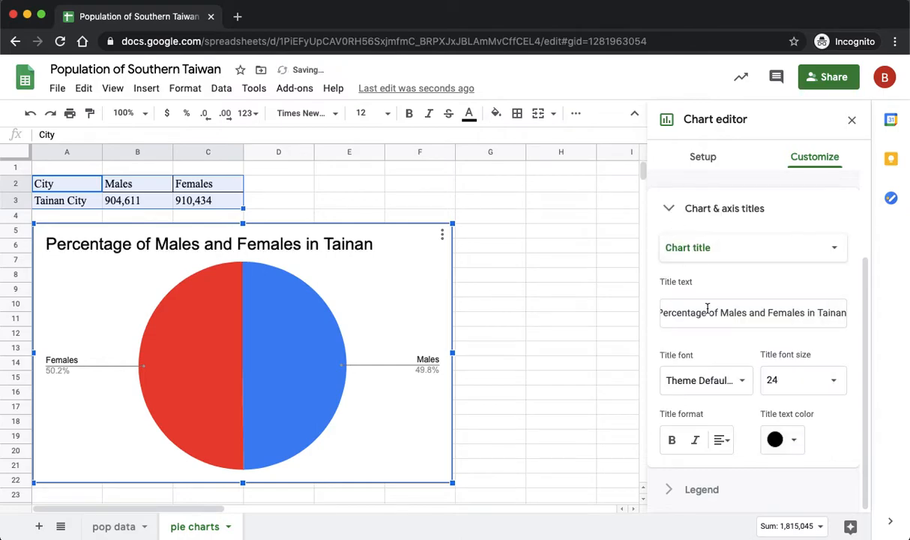
click(722, 440)
click(740, 469)
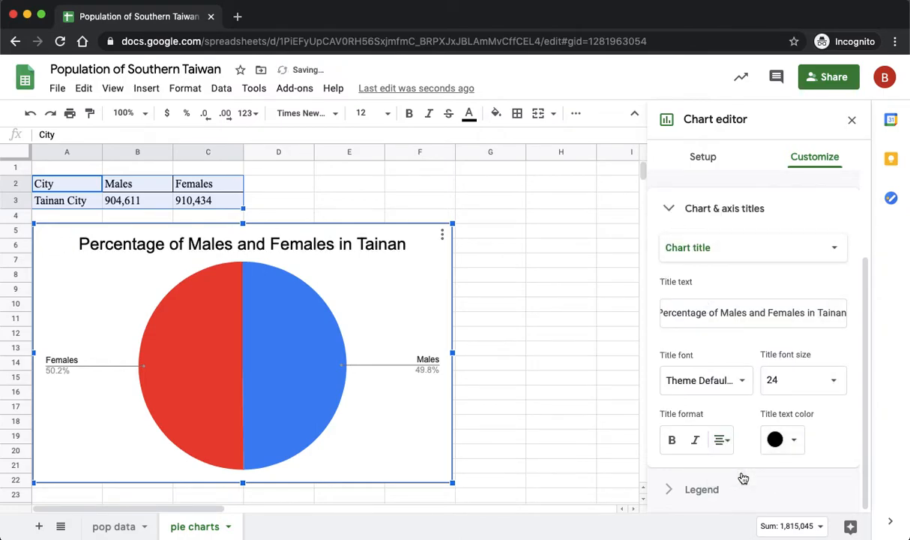
Add the centred chart subtitle "In 2010" to the Tainan pie chart
click(759, 261)
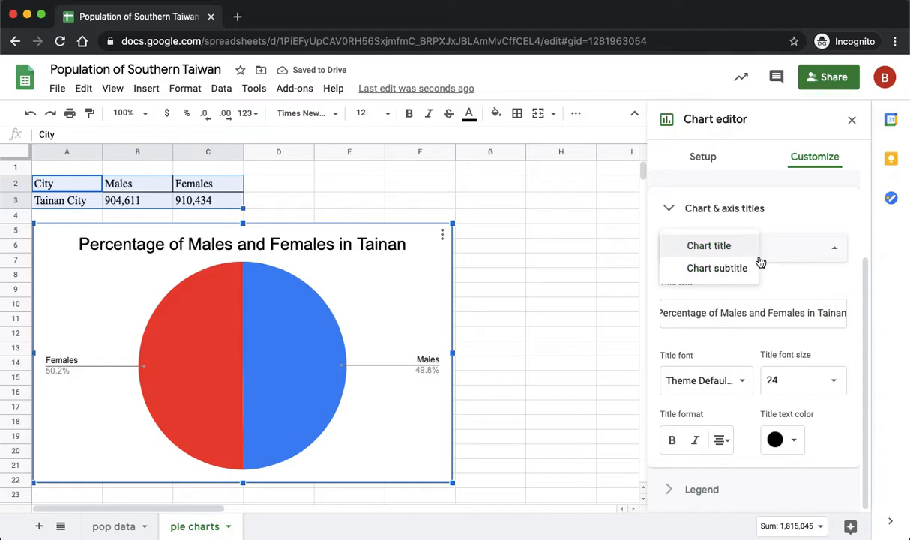
click(721, 268)
click(716, 321)
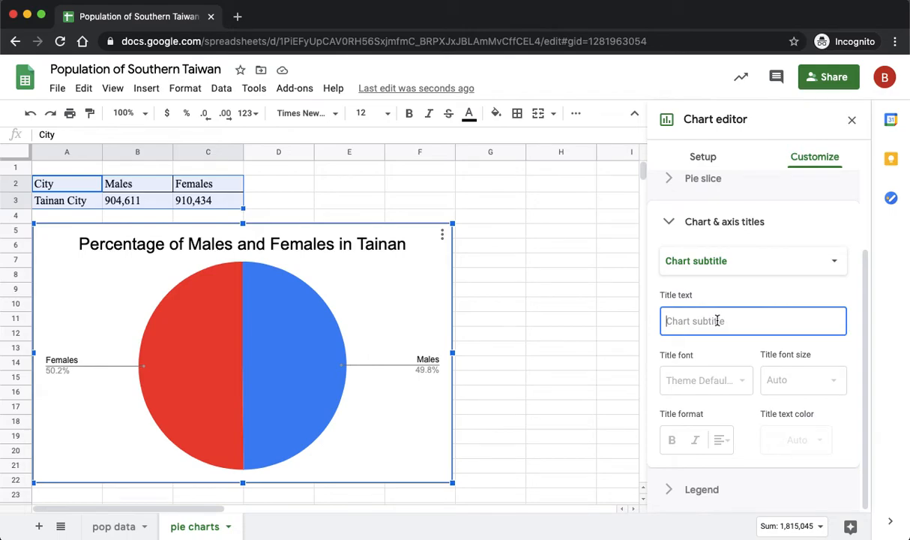
text(In 2010)
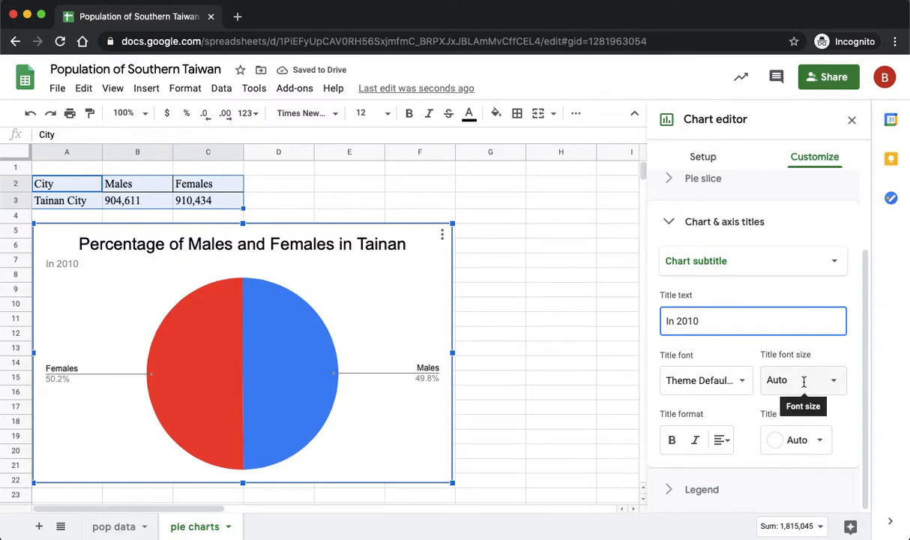
click(722, 440)
click(738, 470)
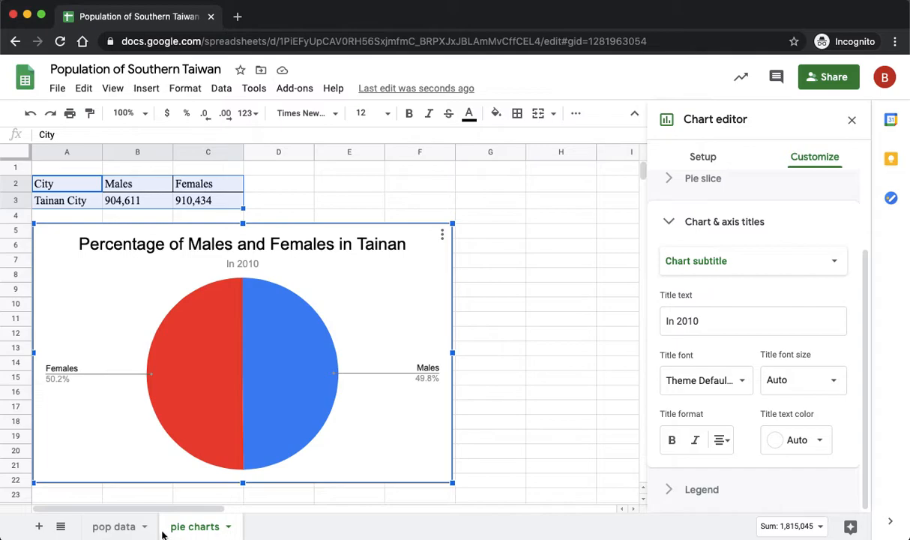
Copy the Kaohsiung City label from A25 of pop data into H3 of the pie charts sheet
click(135, 531)
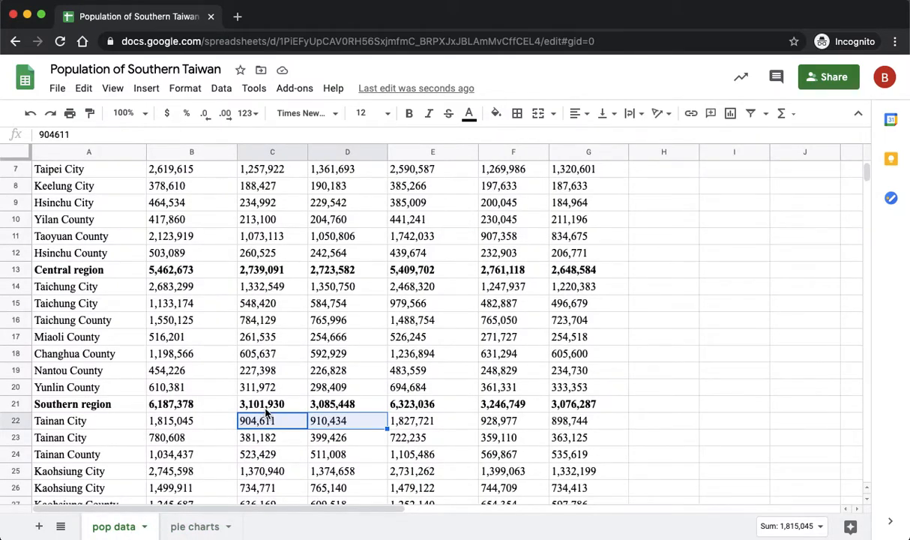
scroll(258, 423, down, 2)
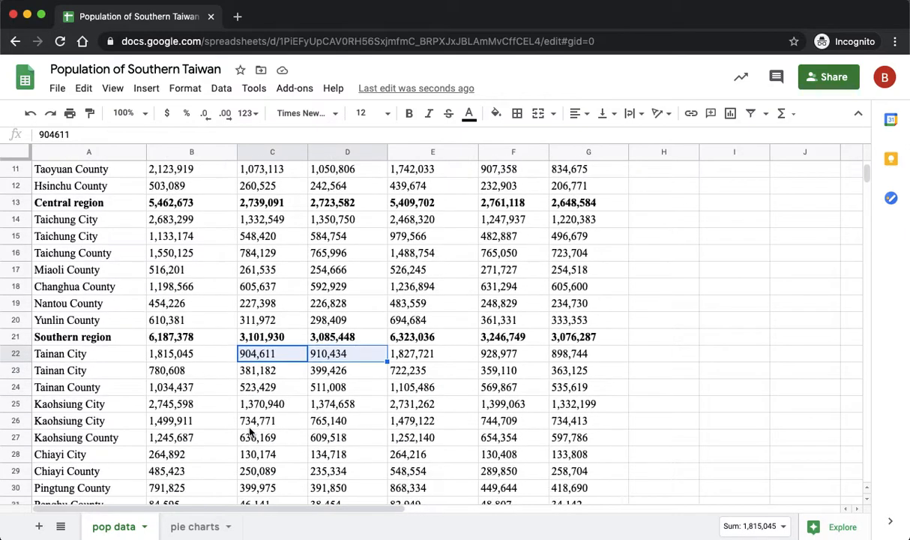
click(105, 409)
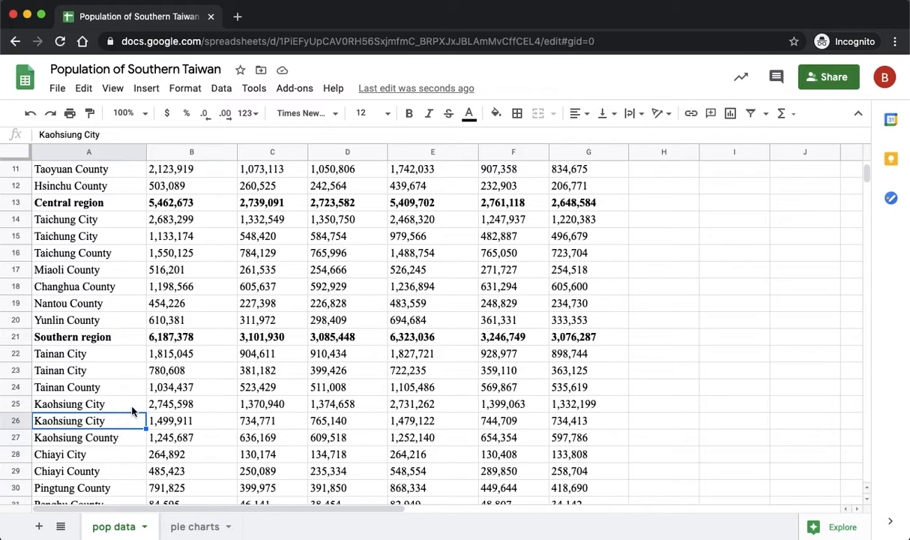
click(178, 405)
drag(189, 420, 188, 442)
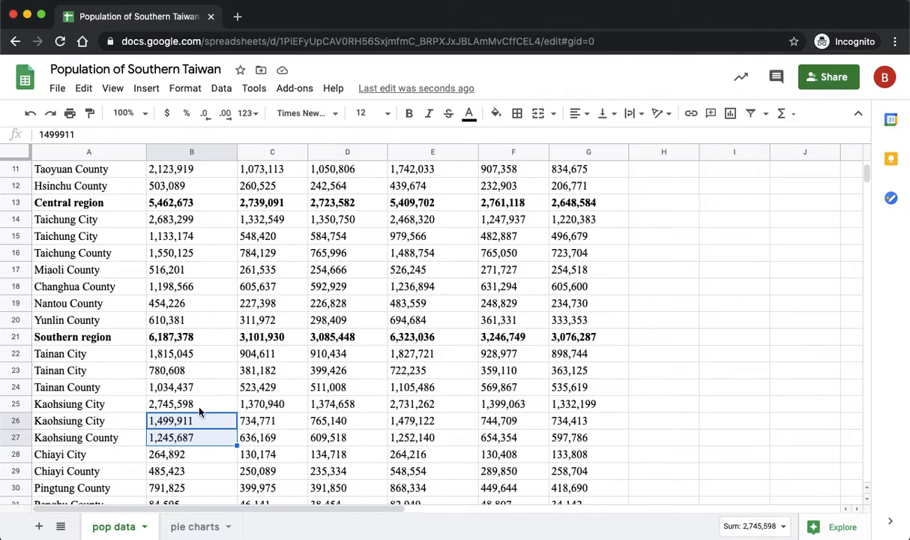
click(16, 403)
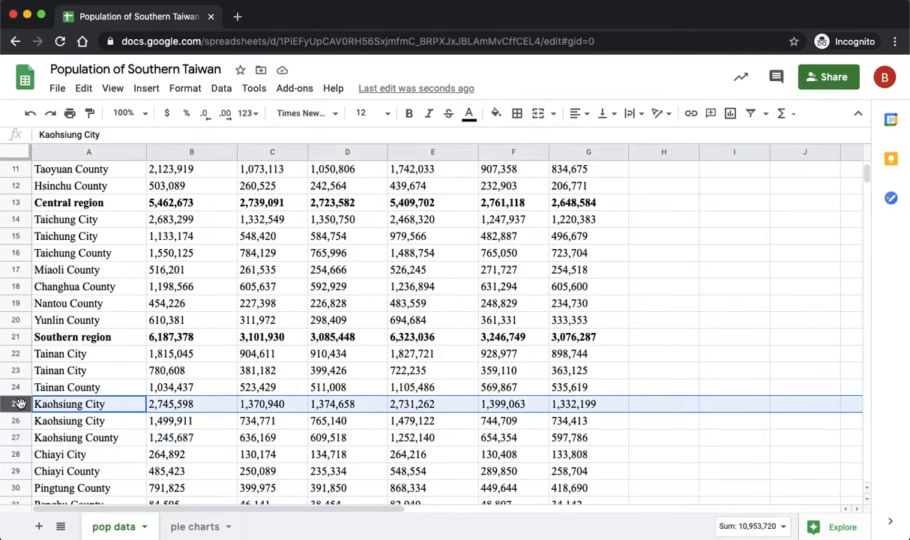
click(111, 406)
key(ctrl+c)
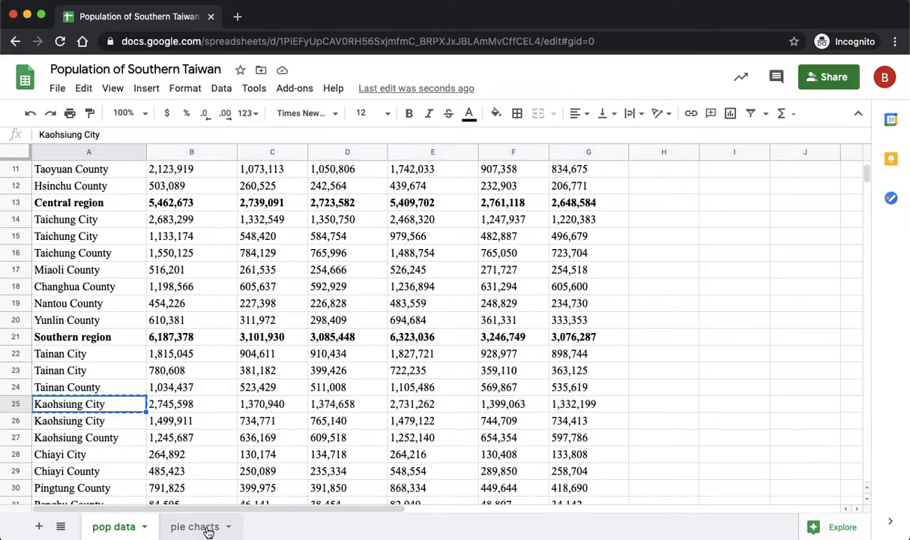
click(196, 526)
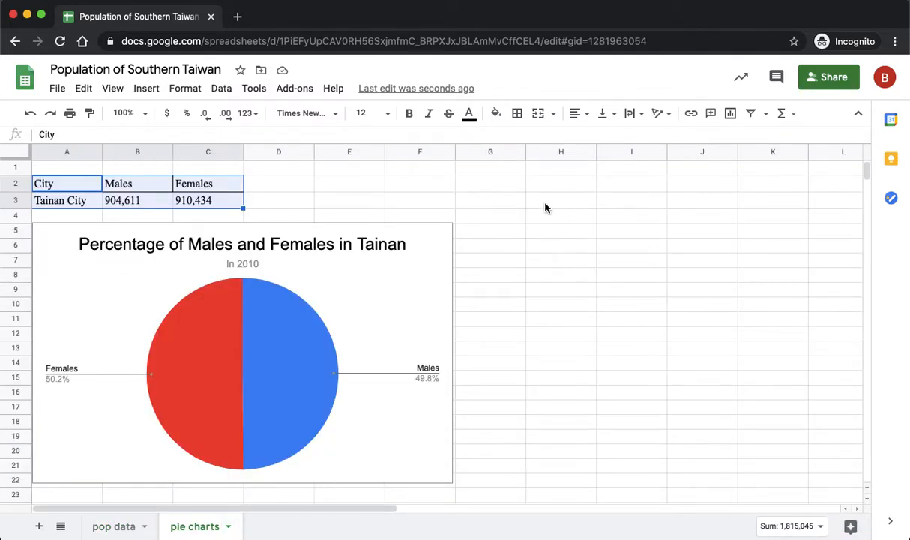
click(545, 206)
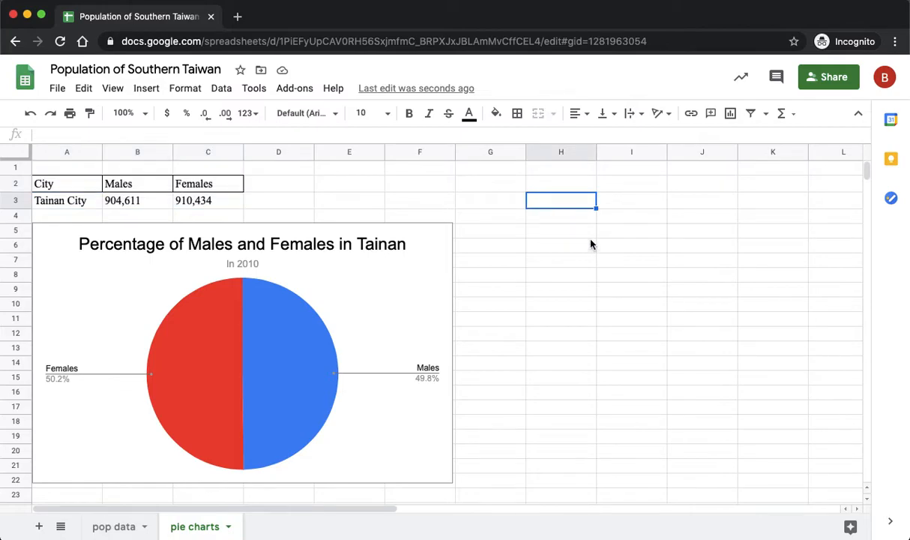
key(ctrl+v)
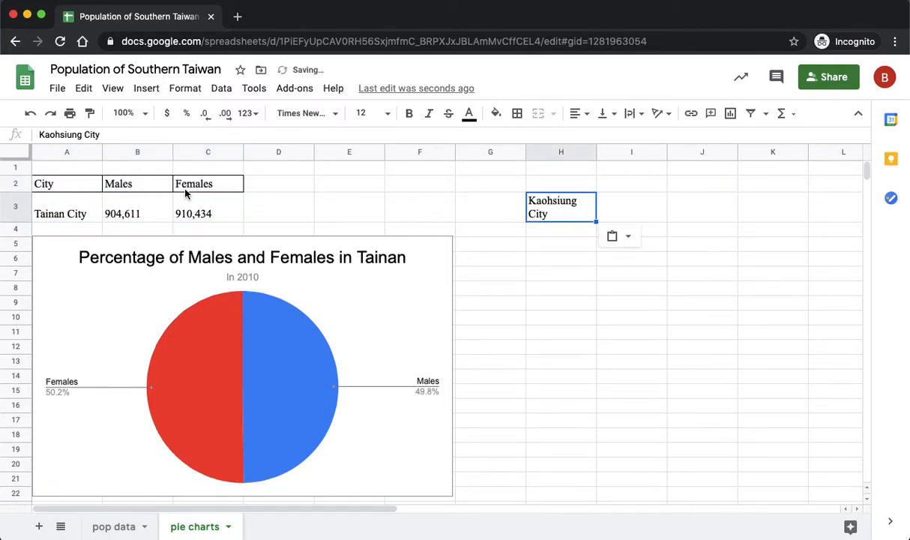
Copy the City, Males and Females headers from A2:C2 into H2:J2 above the Kaohsiung City label
drag(75, 185, 221, 188)
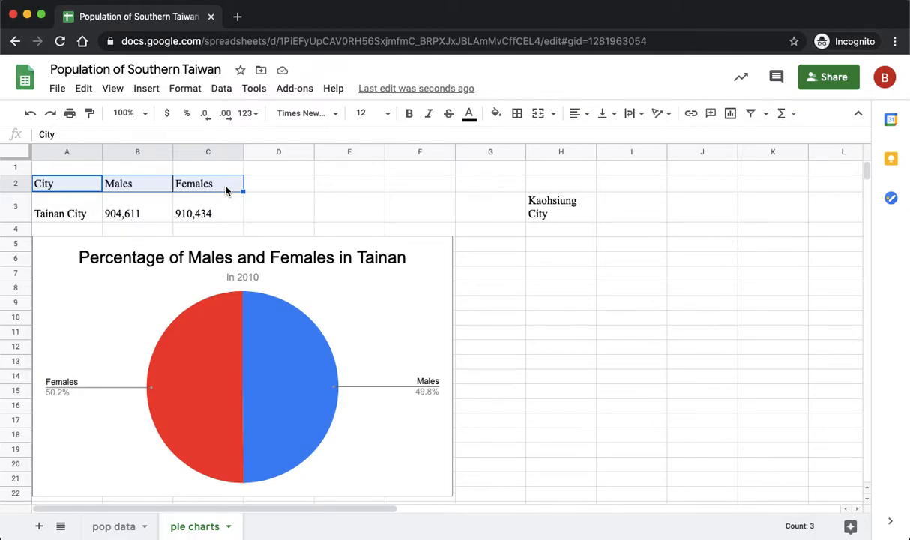
click(585, 187)
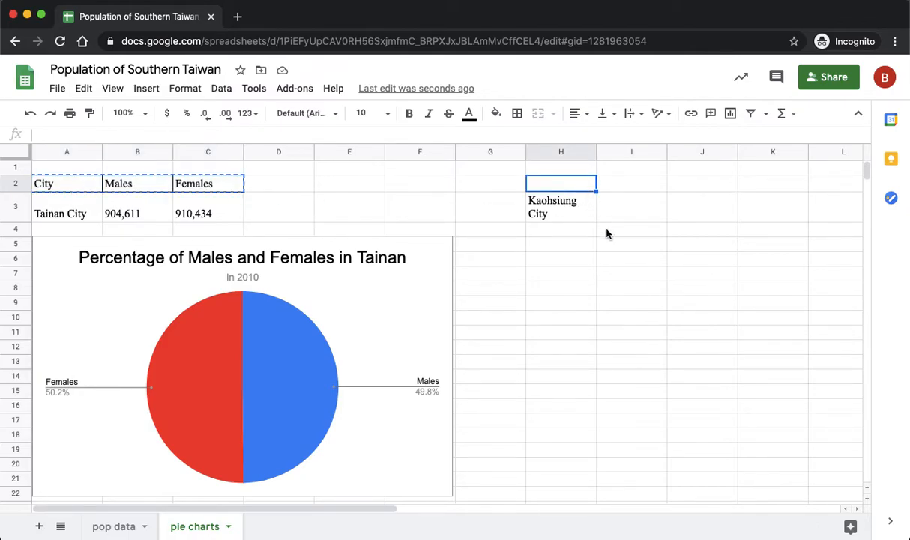
key(super+v)
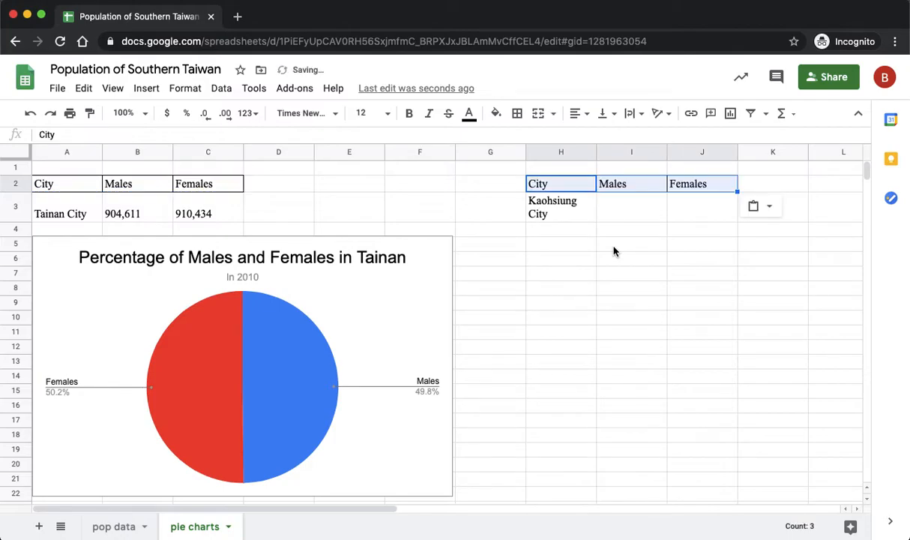
Copy Kaohsiung City's 2010 male and female populations from C25:D25 of pop data into I3:J3 of the pie charts sheet
click(622, 212)
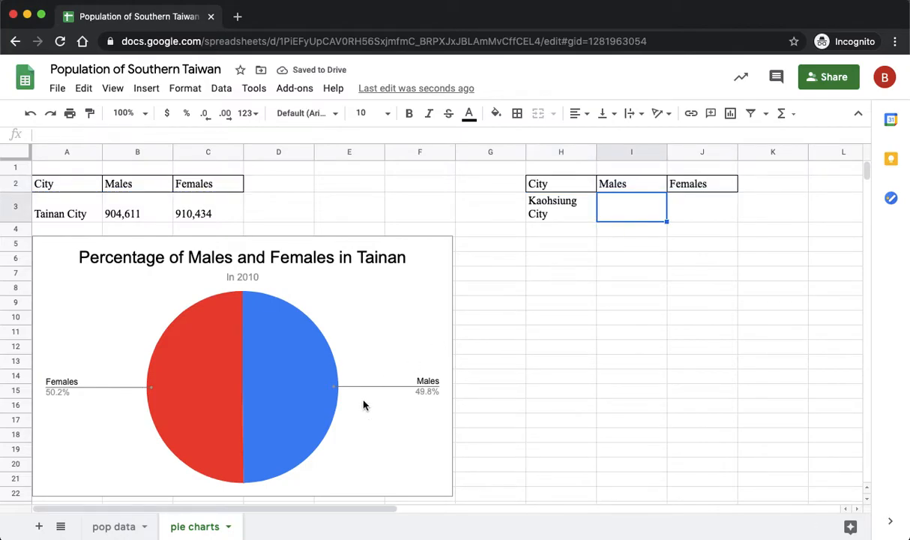
click(131, 530)
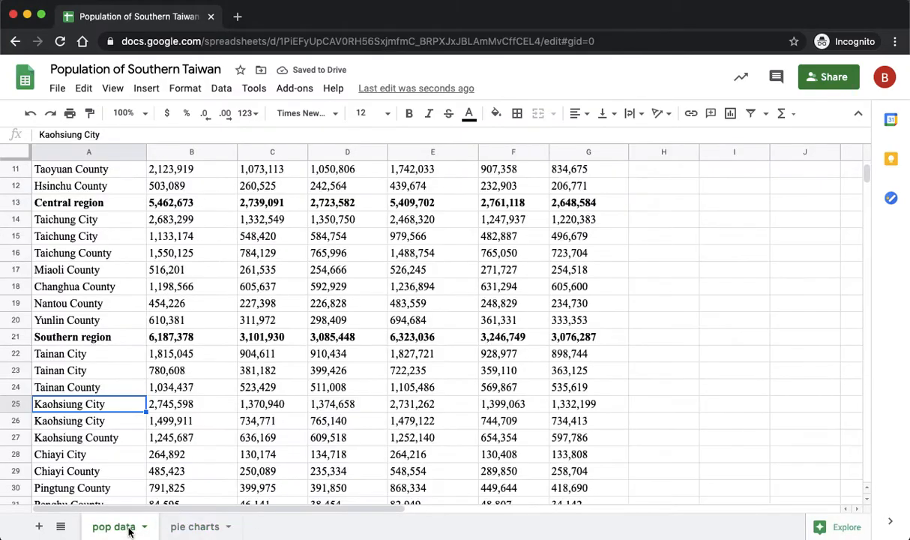
drag(264, 409, 339, 409)
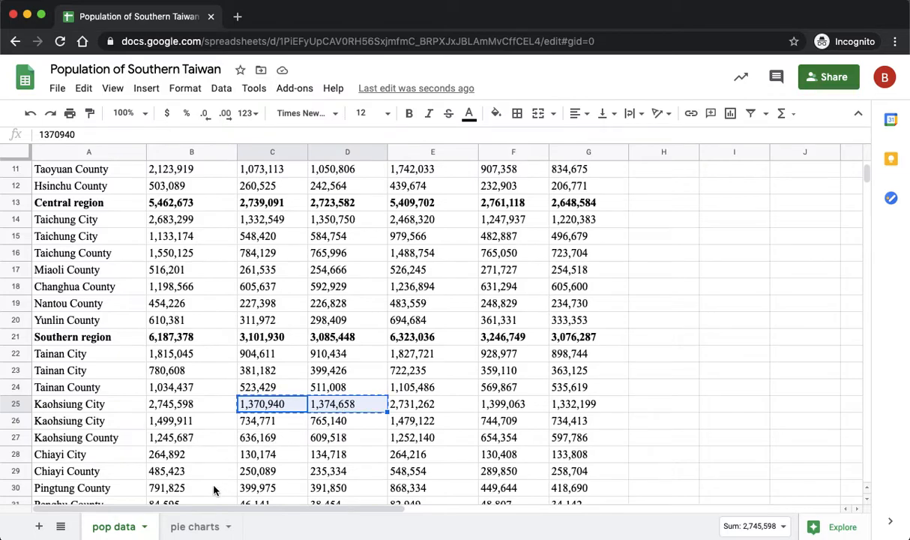
click(204, 525)
key(super+v)
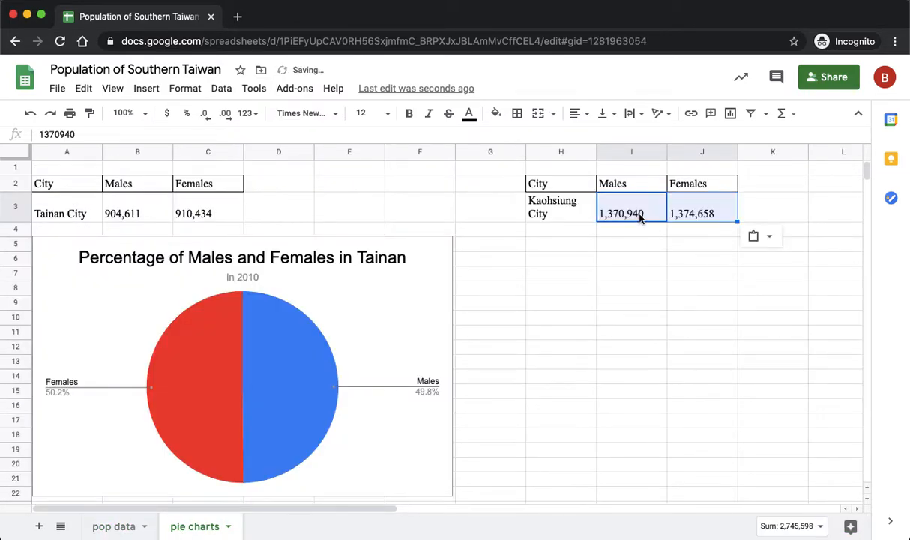
Insert a pie chart of H2:J3 and place it directly below the Kaohsiung City table
click(552, 246)
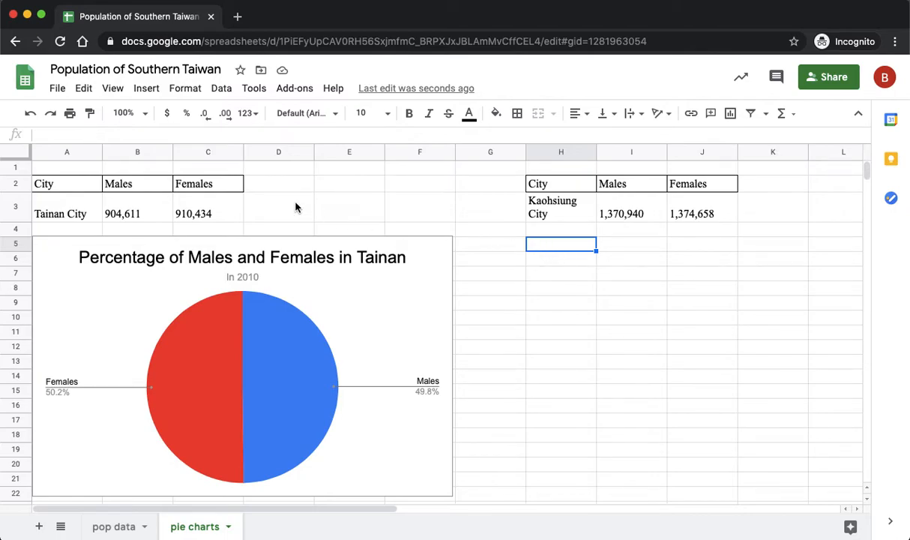
click(147, 89)
click(619, 262)
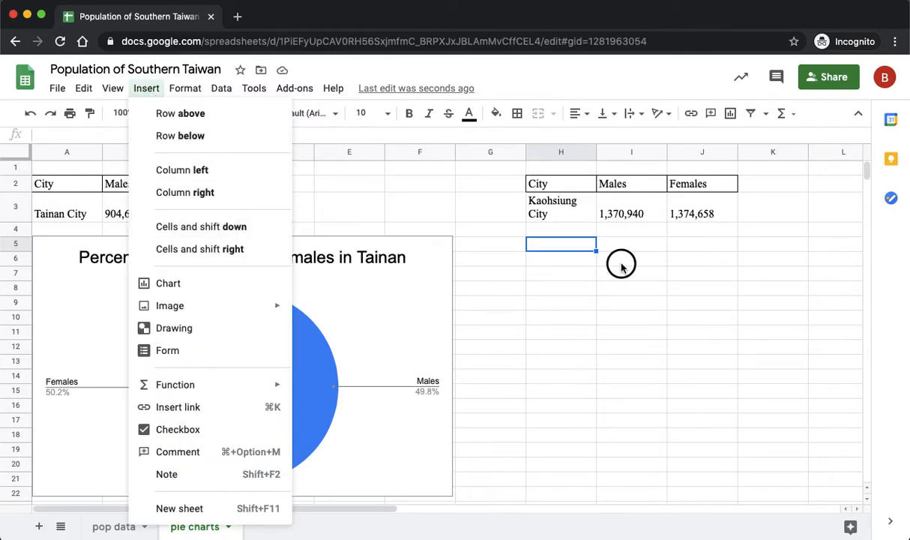
drag(558, 189, 693, 217)
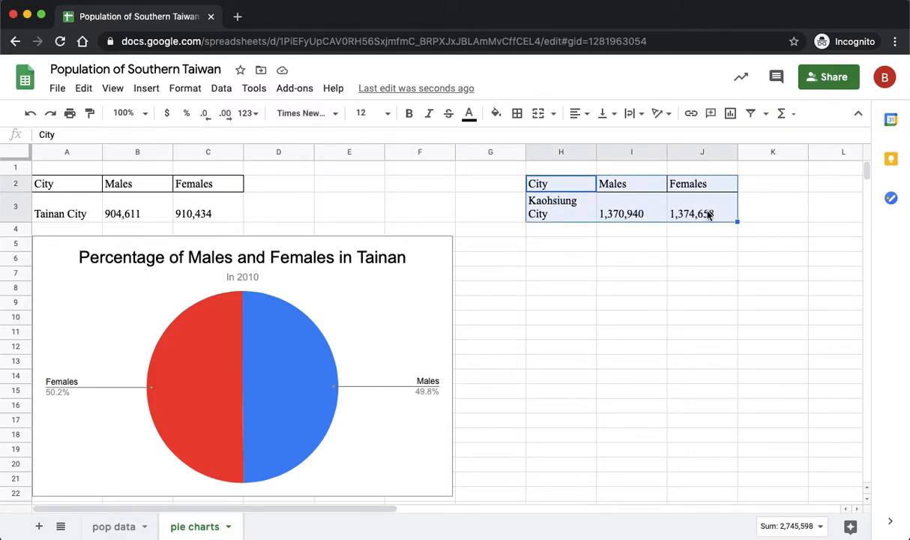
click(147, 88)
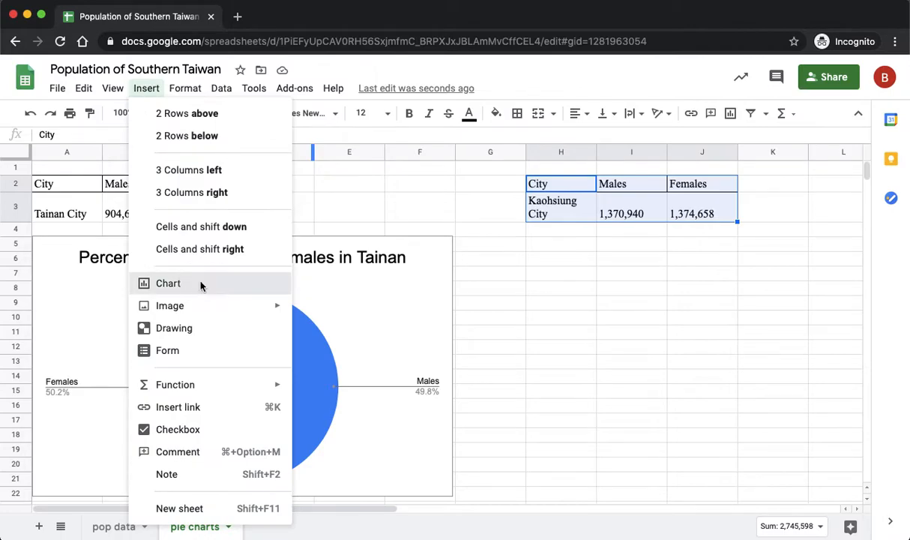
click(201, 285)
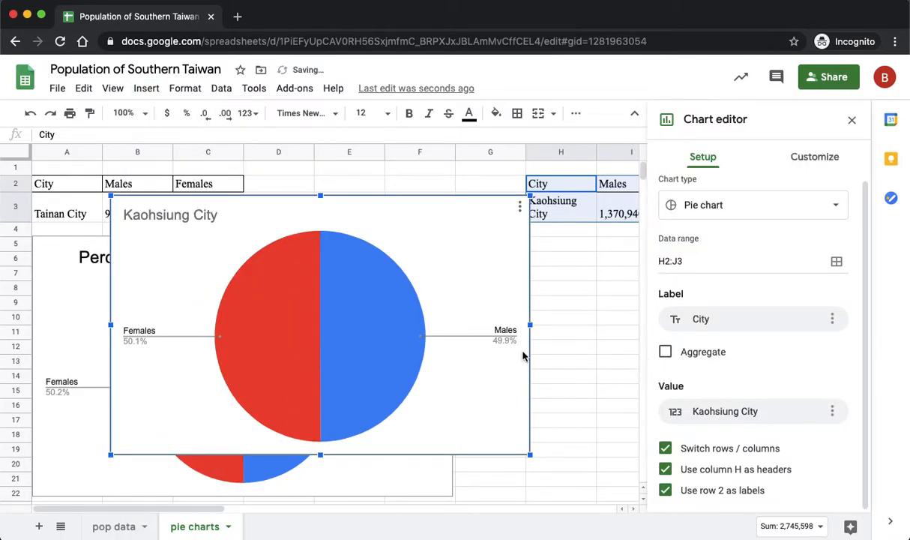
drag(143, 260, 561, 301)
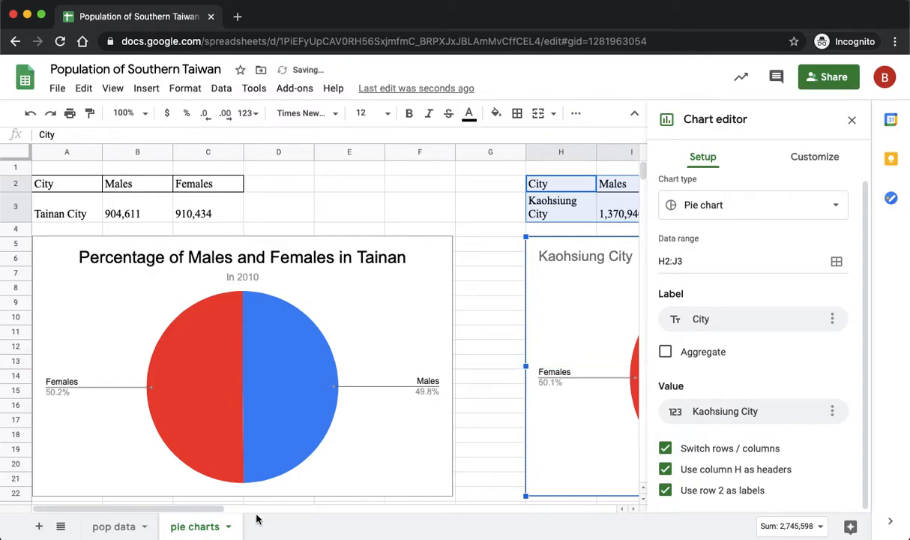
Make the Kaohsiung City pie chart 3D and give it a 25% donut hole
drag(197, 509, 341, 510)
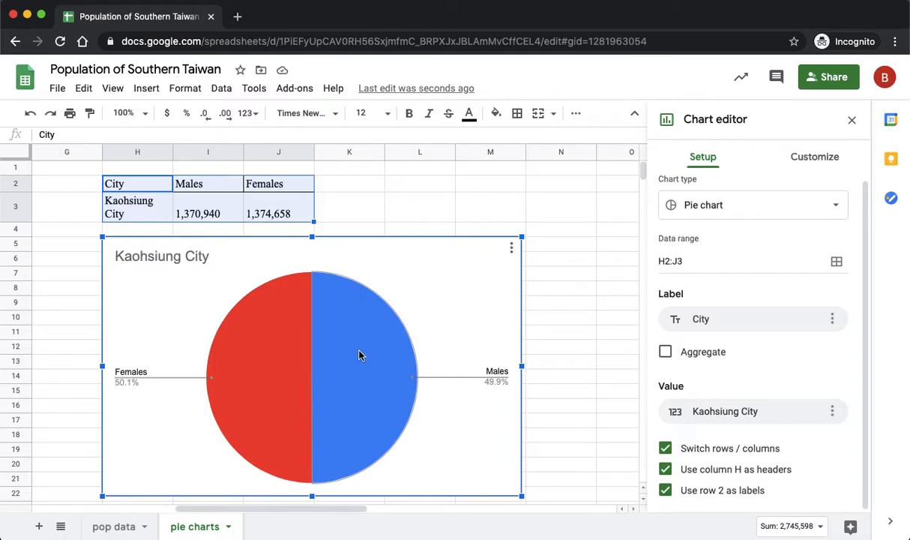
click(803, 163)
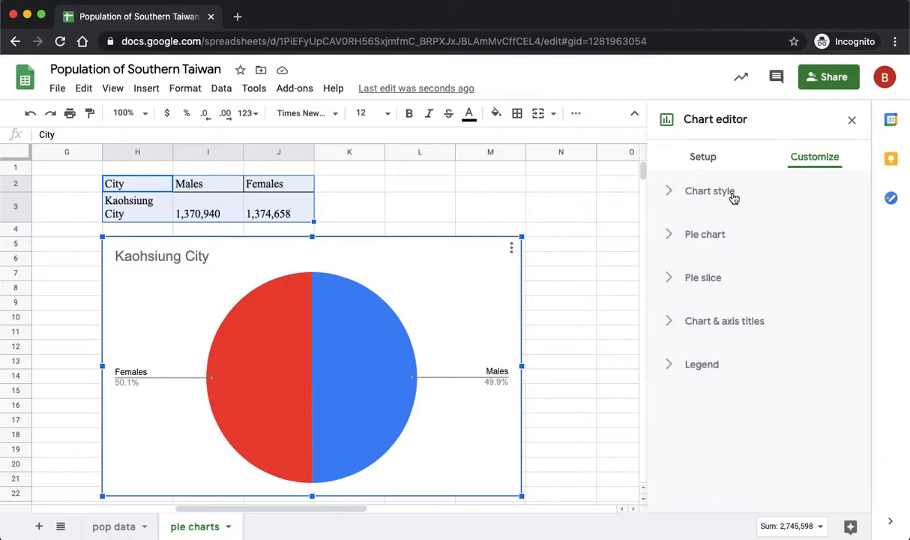
click(734, 197)
click(686, 390)
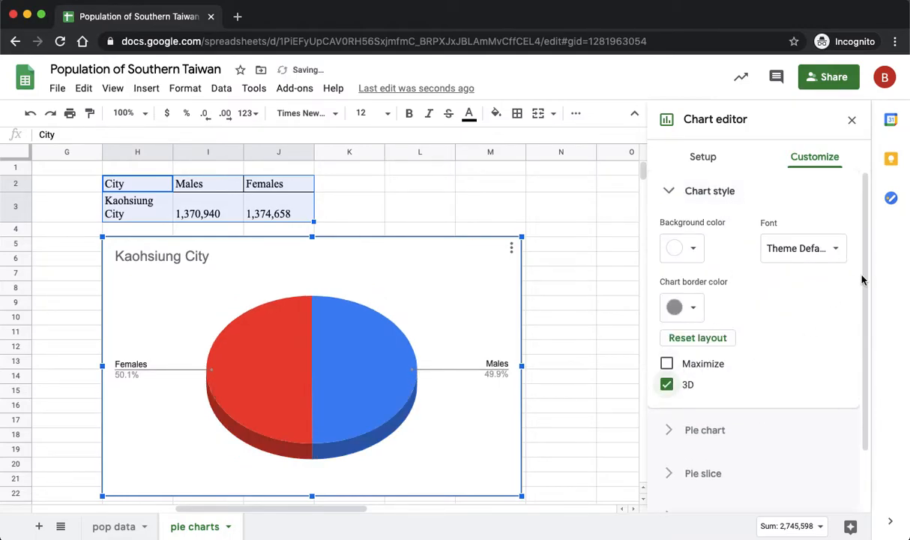
scroll(861, 308, down, 2)
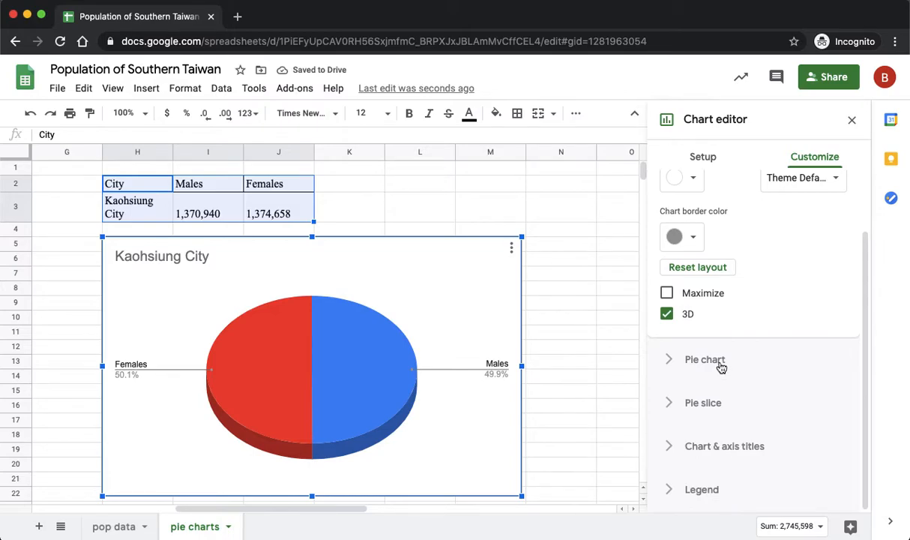
click(719, 364)
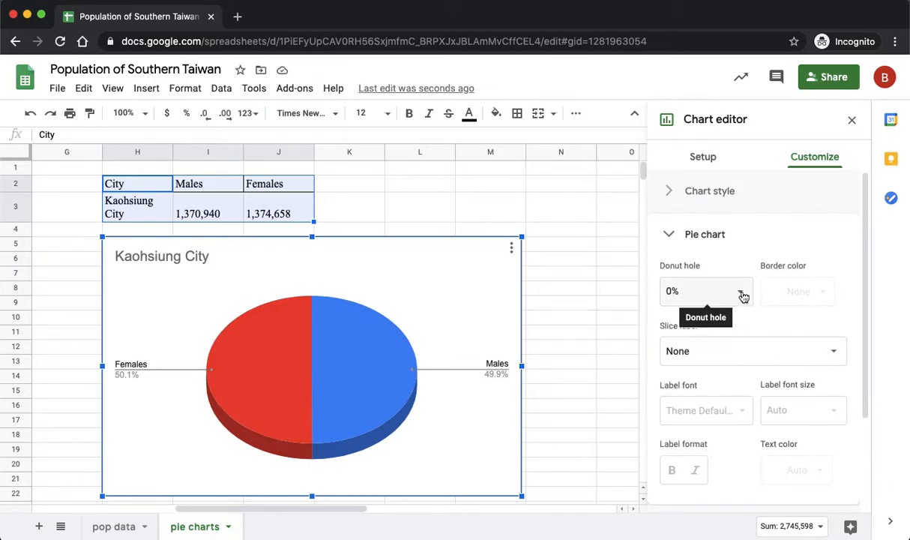
click(743, 296)
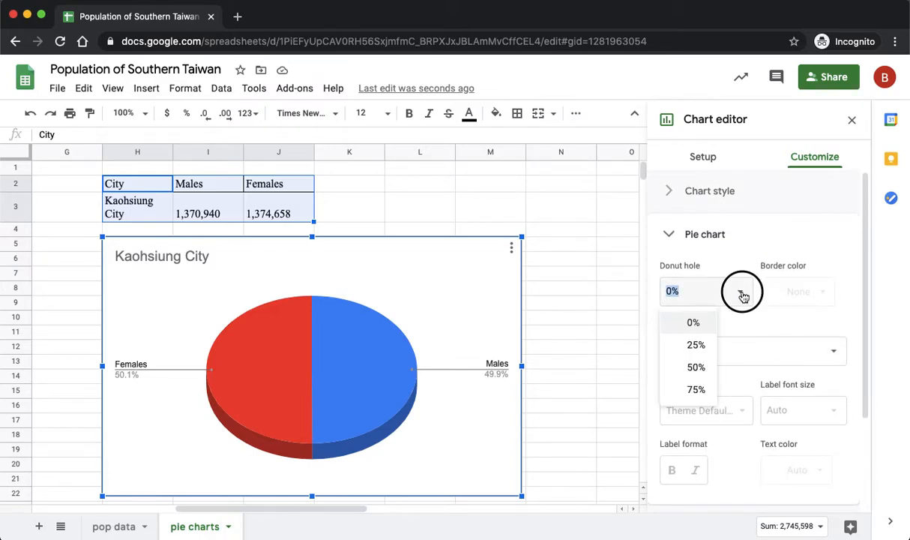
click(706, 345)
Set the slice labels of the Kaohsiung City pie chart to Value
drag(861, 301, 853, 371)
scroll(825, 353, down, 1)
click(726, 238)
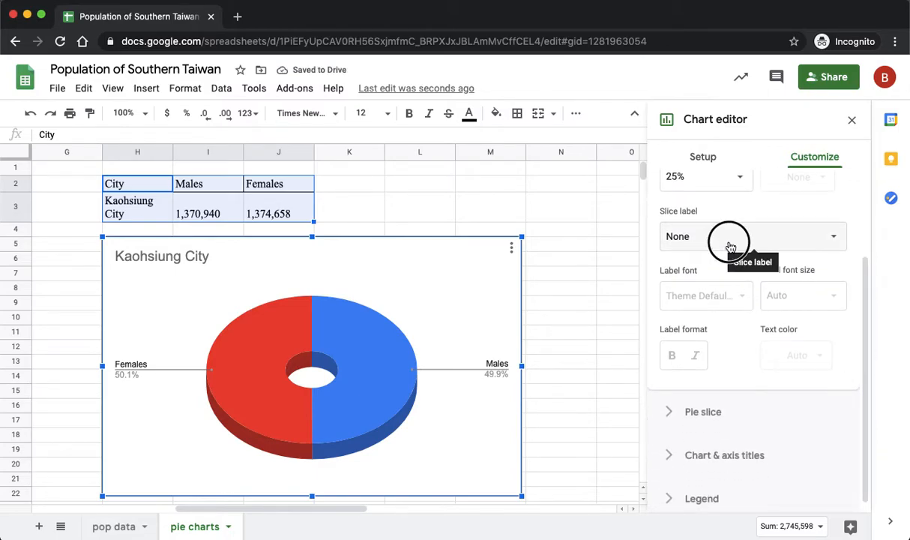
click(727, 280)
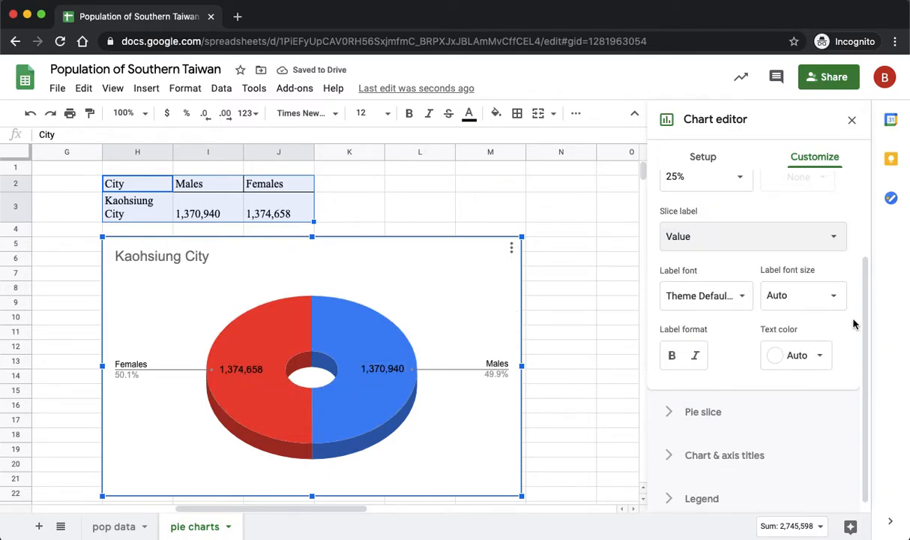
Change the Kaohsiung pie chart's title to "Percentage of Males and Females in Kaohsiung City"
drag(866, 323, 865, 330)
click(755, 447)
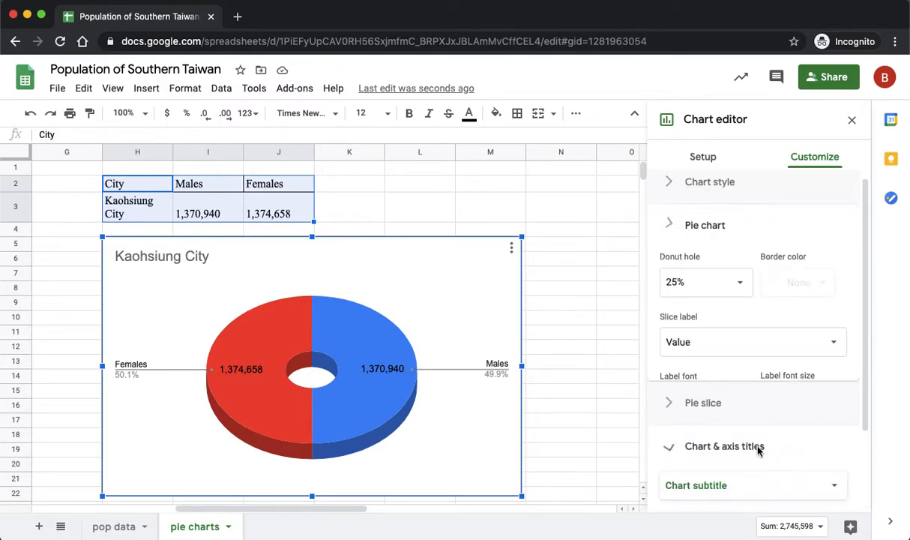
click(700, 360)
click(709, 337)
click(795, 423)
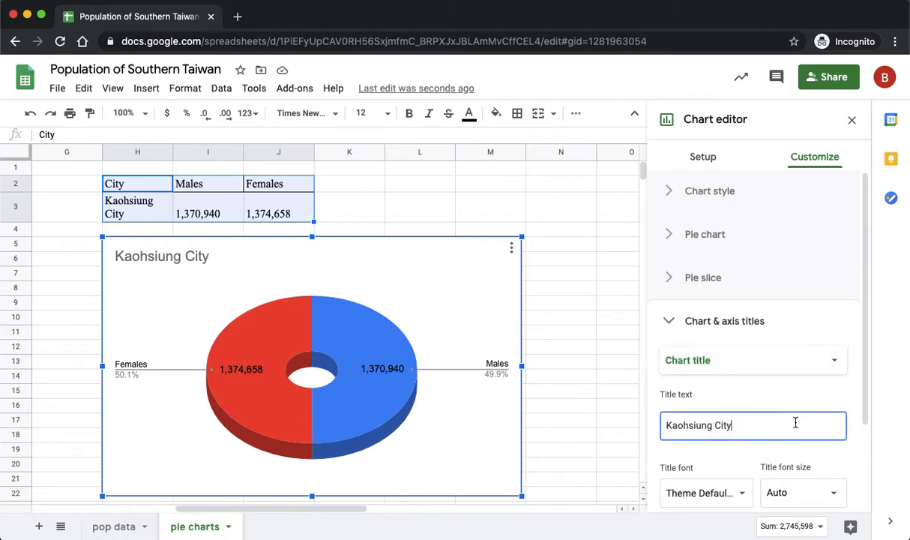
key(super+Left)
text(Percentage of Males and Females in Kaoh)
Format the Kaohsiung chart title with font size 24, black text and centre alignment
drag(864, 423, 864, 490)
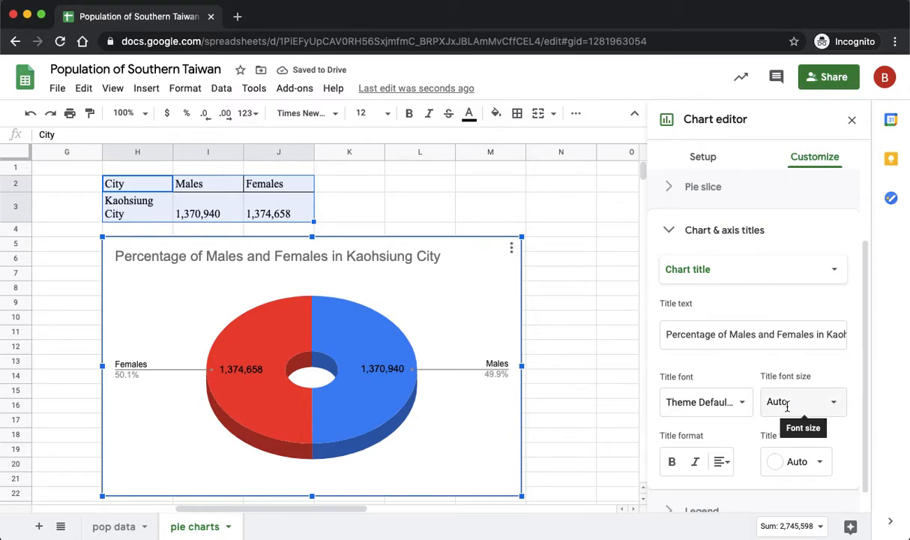
click(811, 402)
click(794, 327)
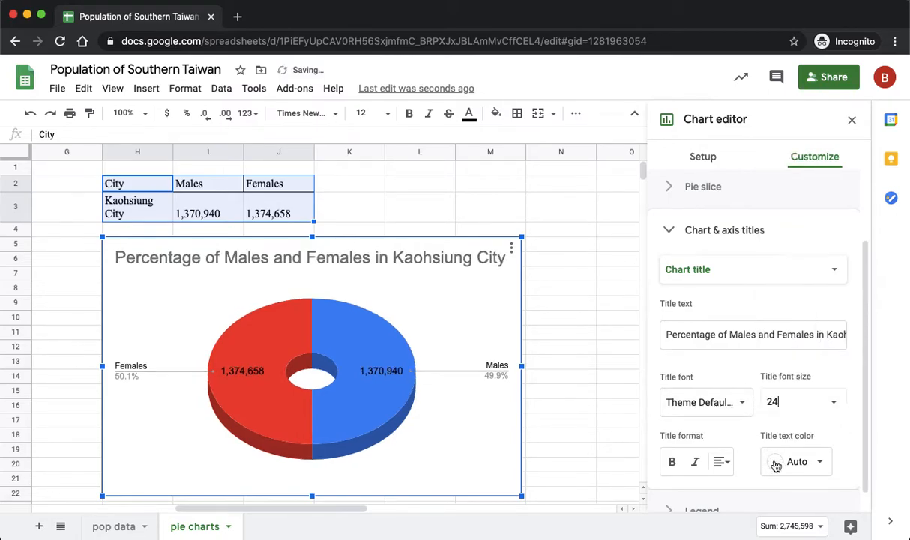
click(796, 461)
click(677, 239)
click(721, 462)
click(743, 488)
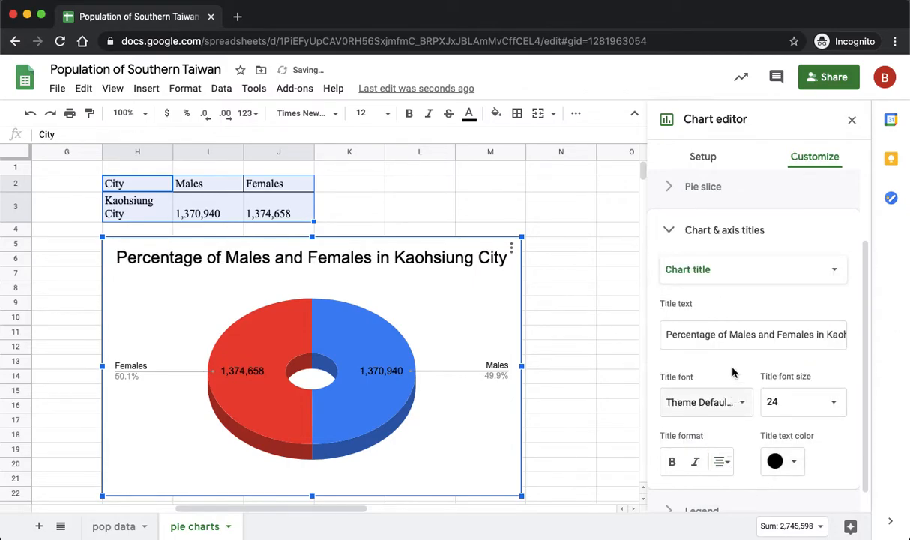
Add the centred chart subtitle "In 2010" to the Kaohsiung pie chart
click(677, 269)
click(733, 290)
click(715, 334)
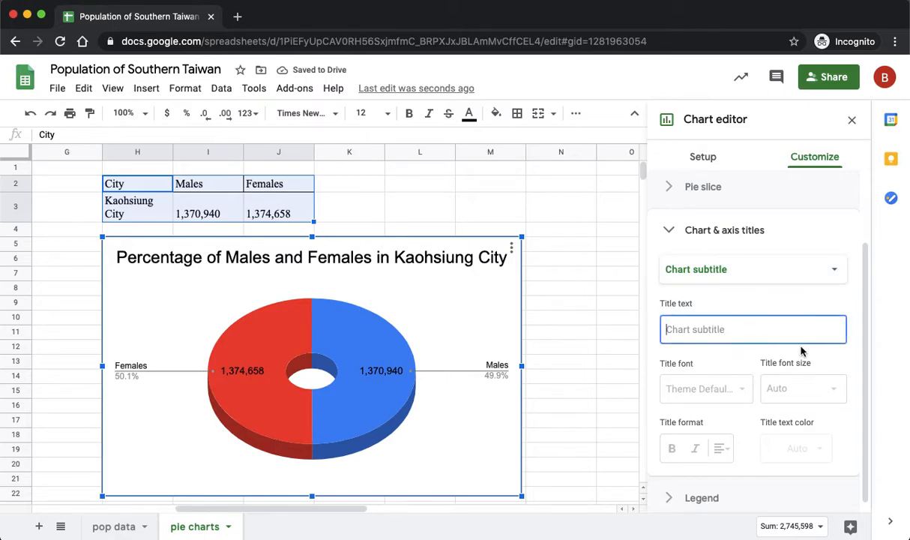
text(In 2010)
click(721, 447)
click(741, 473)
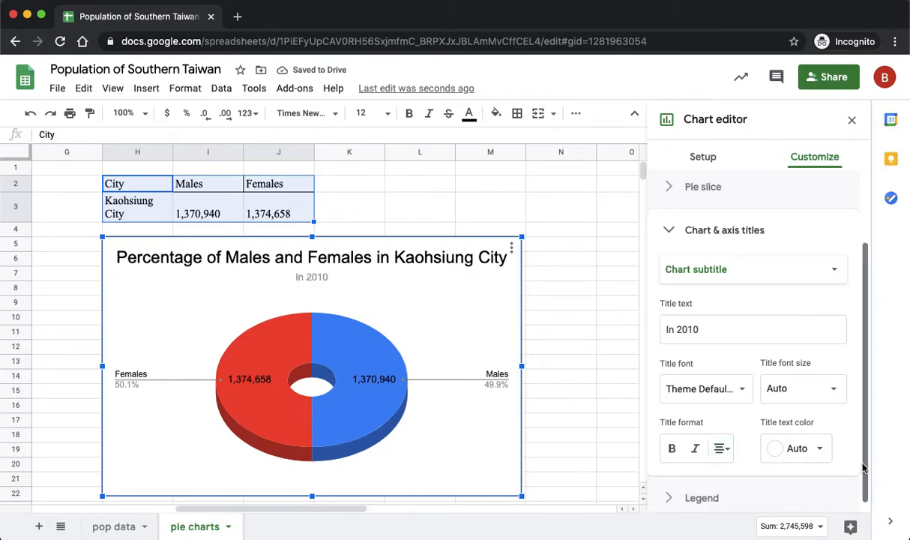
drag(866, 480, 867, 489)
Copy the southern region's city and county names from A22:A31 of pop data into the pie charts sheet starting at O2
drag(328, 511, 328, 512)
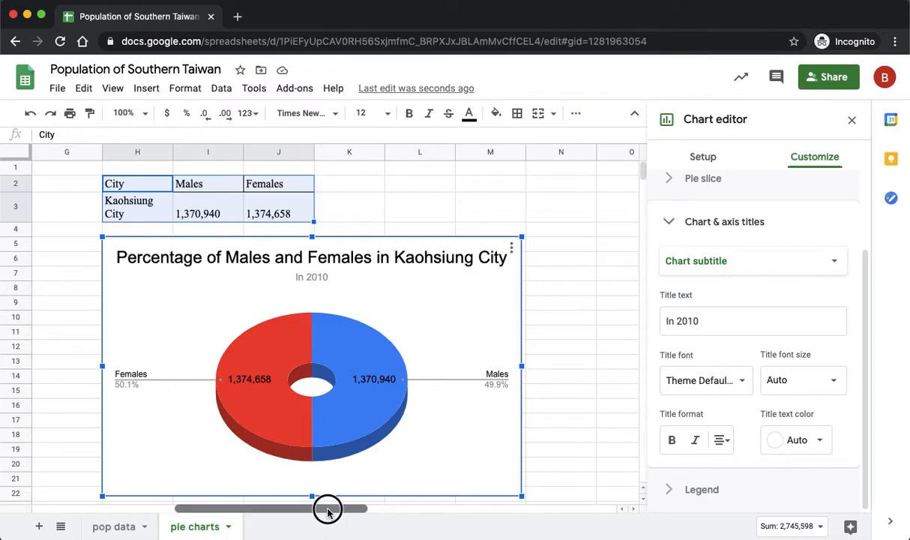
drag(327, 511, 328, 511)
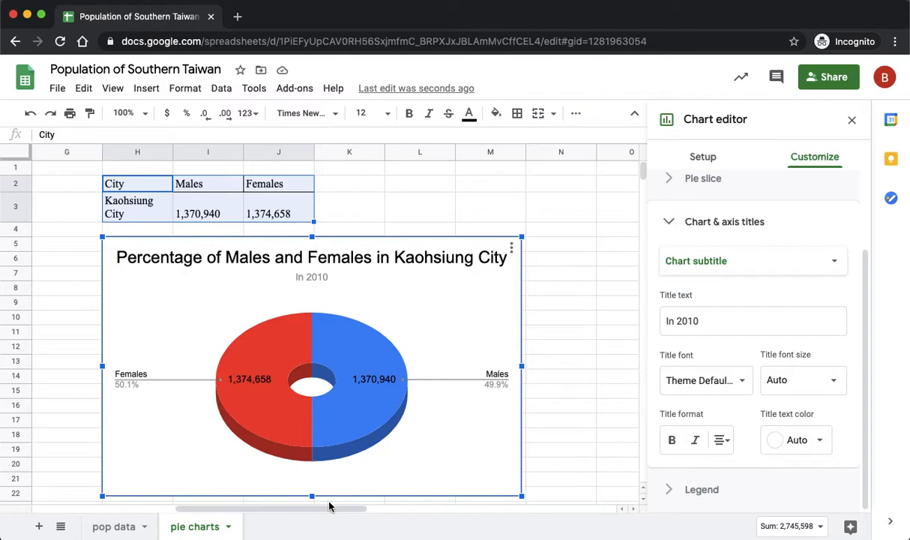
drag(319, 511, 451, 507)
click(221, 188)
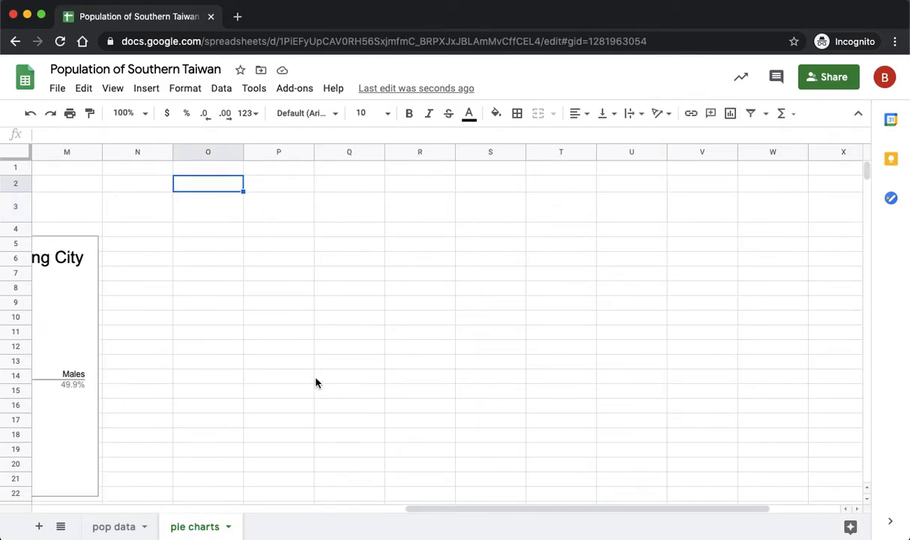
click(114, 527)
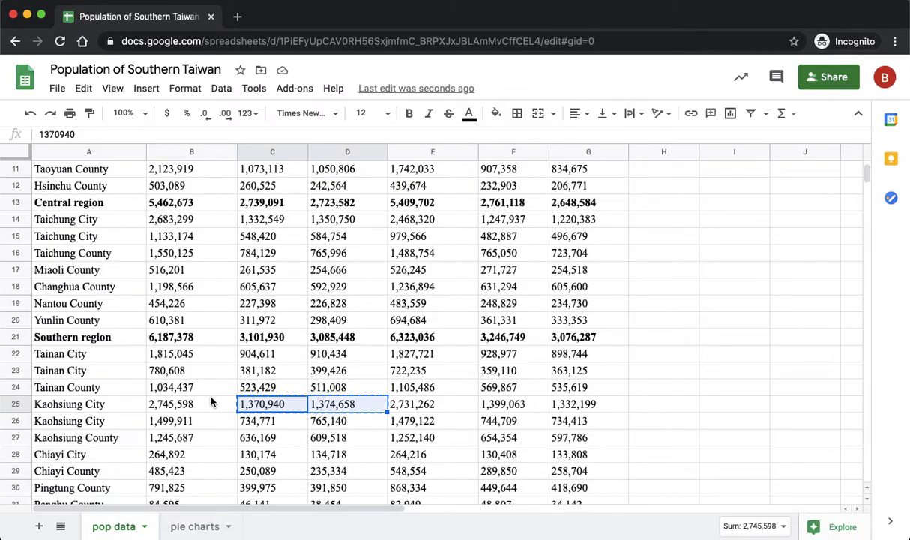
scroll(213, 401, down, 2)
scroll(213, 400, down, 1)
drag(78, 255, 116, 409)
key(ctrl+c)
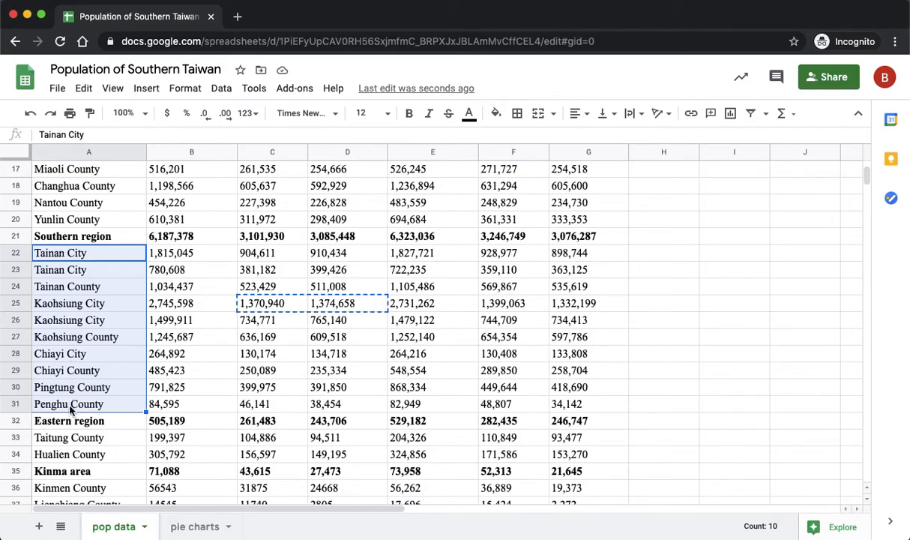
click(196, 526)
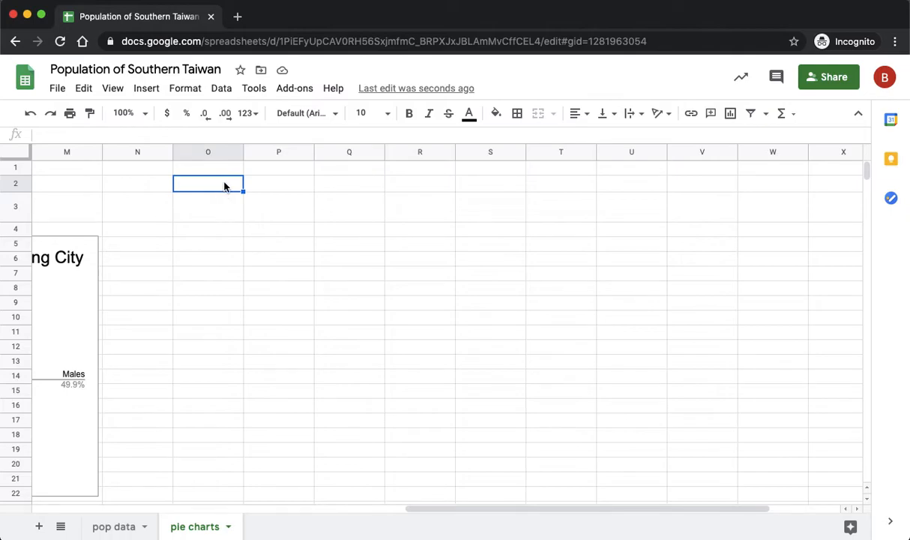
key(ctrl+v)
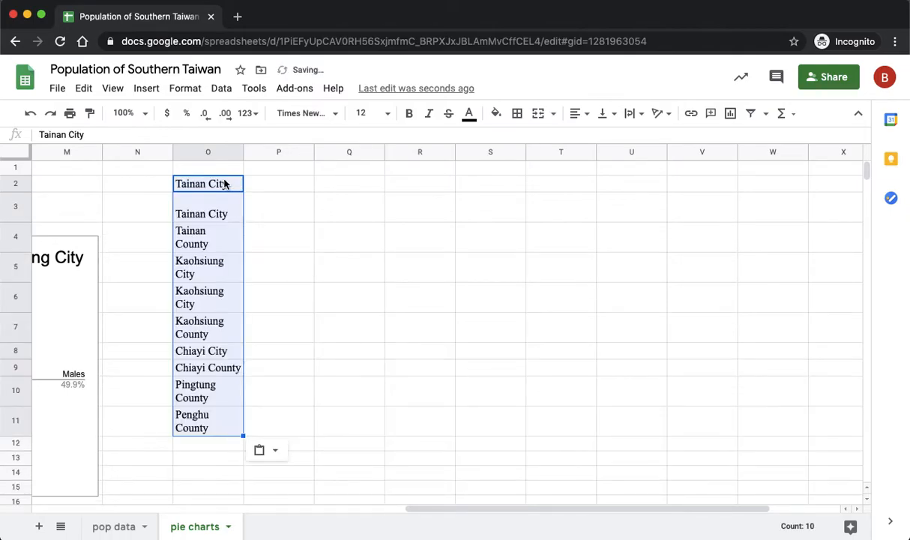
Undo the paste at O2 and paste the city and county names starting at O3 instead
key(ctrl+z)
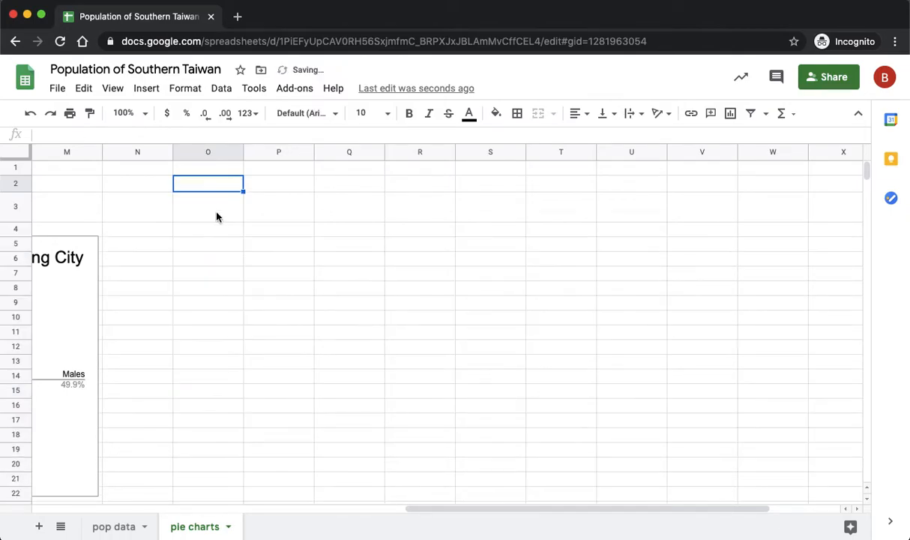
click(209, 208)
key(ctrl+v)
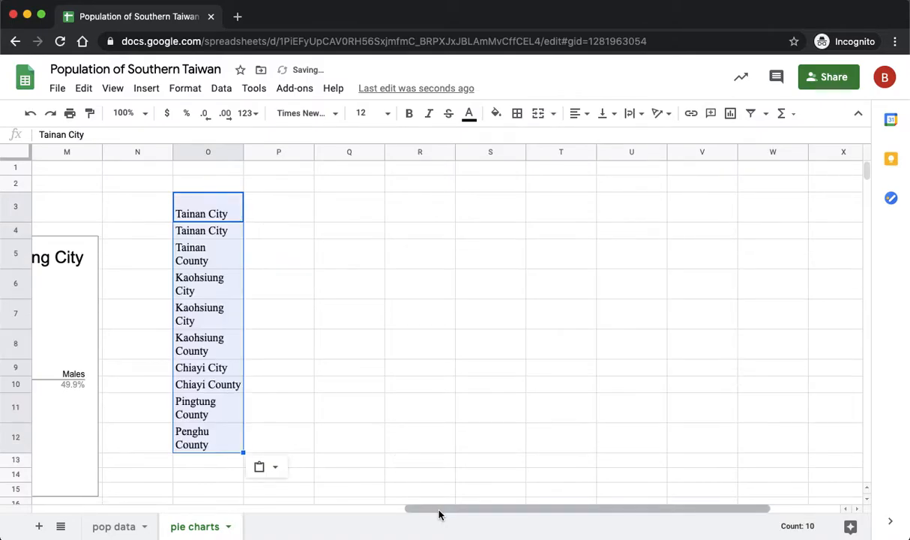
Copy the southern region's 2010 population values from B22:B31 of pop data into the pie charts sheet starting at P3
click(125, 528)
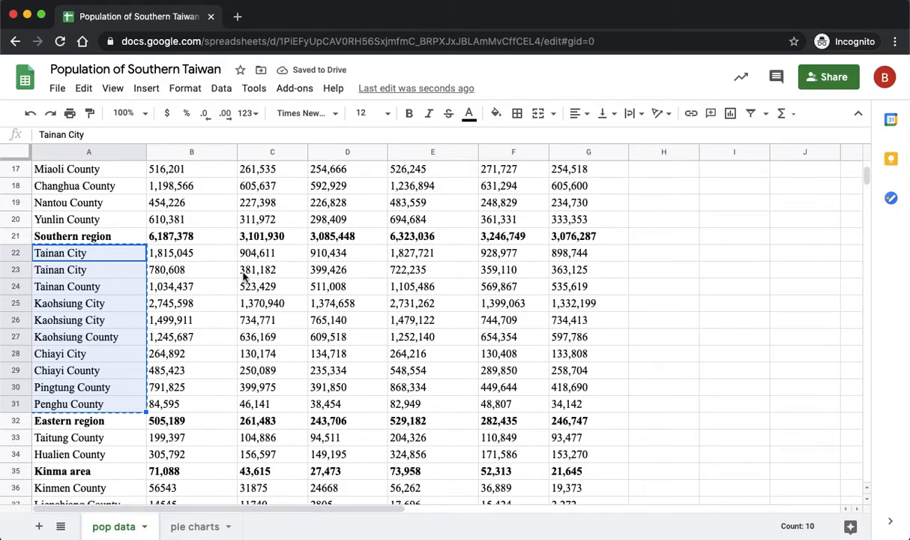
click(257, 255)
drag(153, 253, 168, 410)
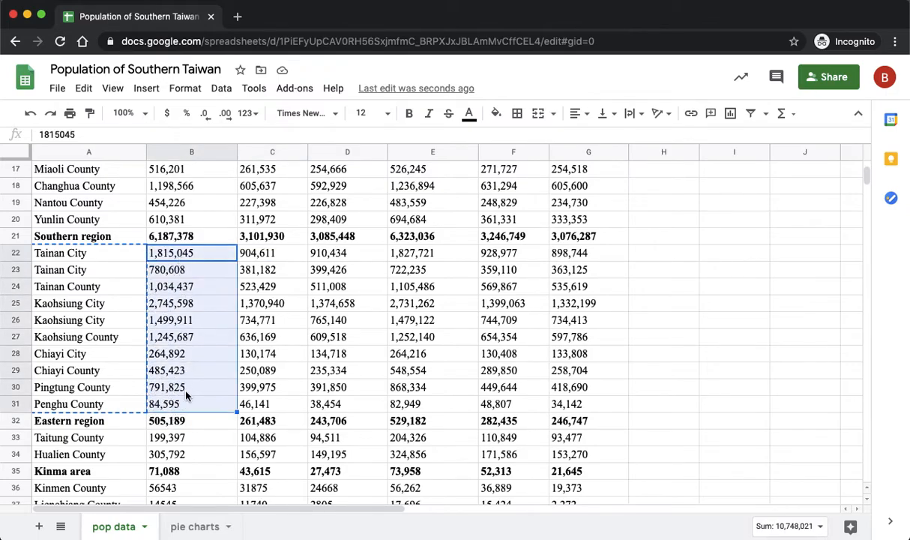
key(super+c)
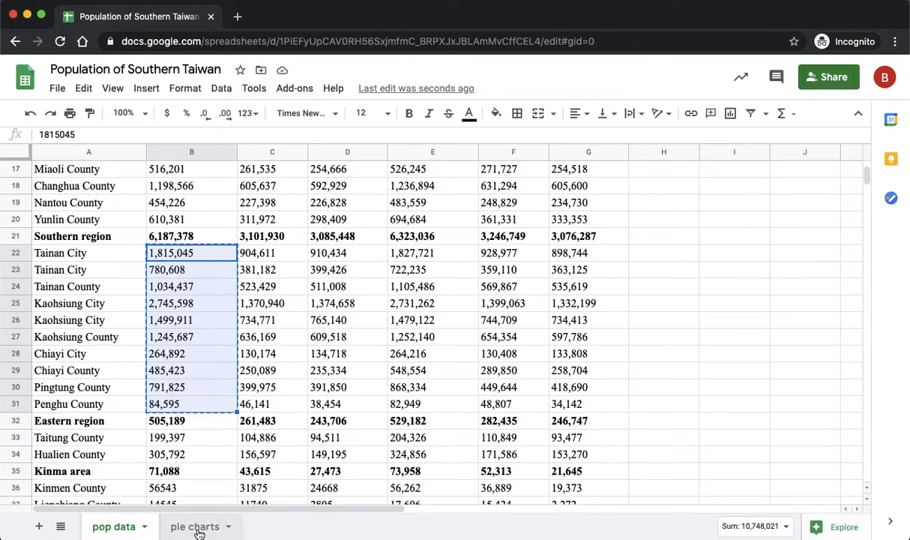
click(197, 528)
click(283, 214)
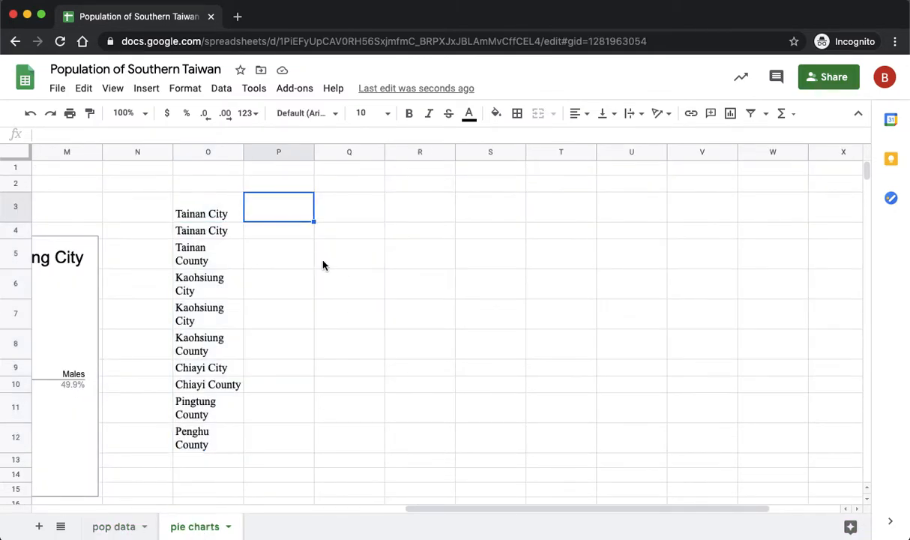
key(super+v)
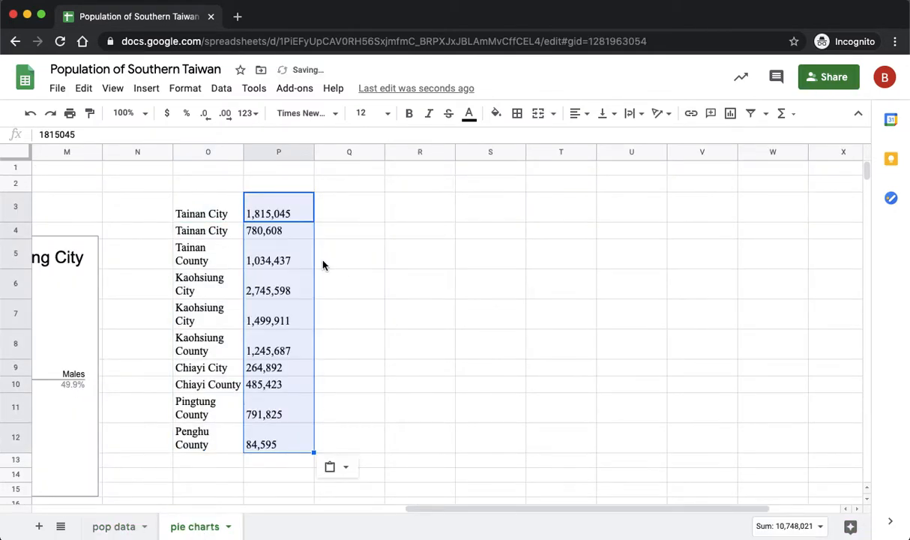
Copy the "Population in 2010" header from B4 of pop data into P2 of the pie charts sheet
click(124, 525)
scroll(187, 256, up, 5)
click(183, 225)
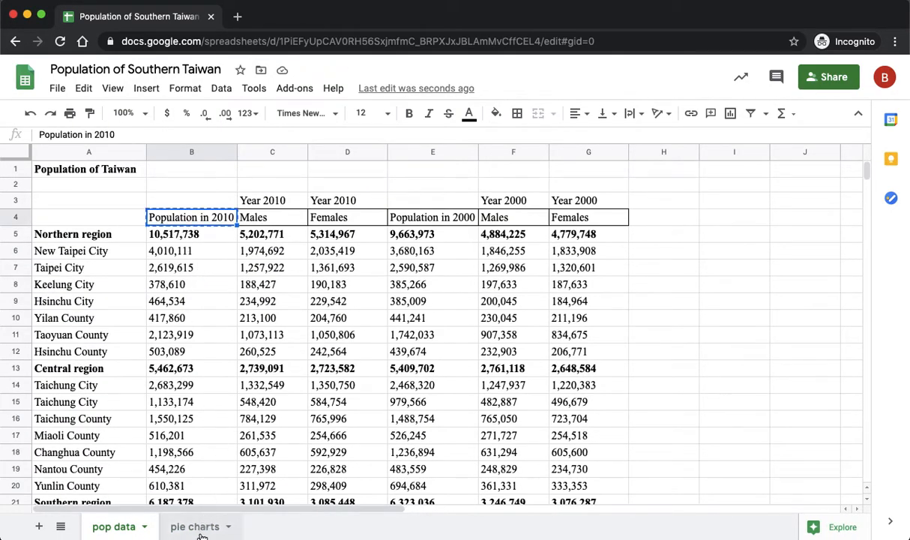
click(196, 525)
click(285, 188)
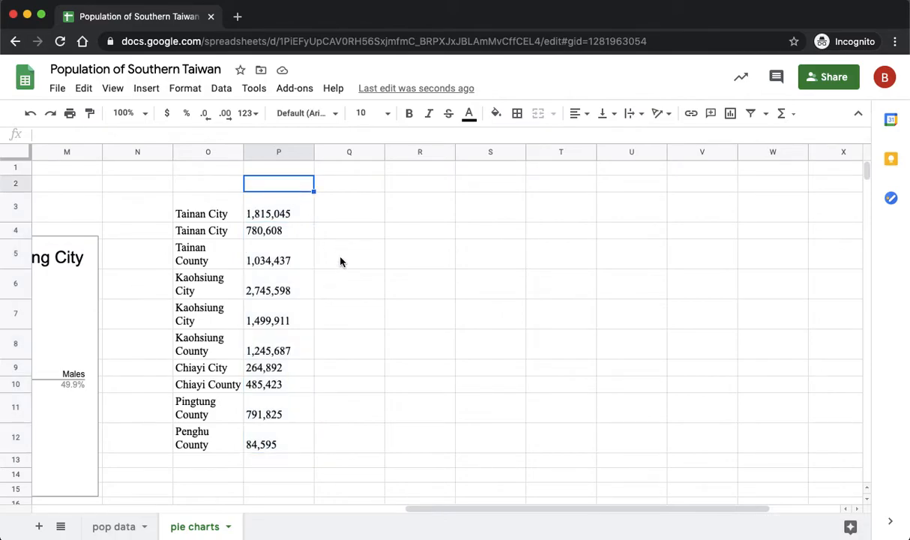
key(super+v)
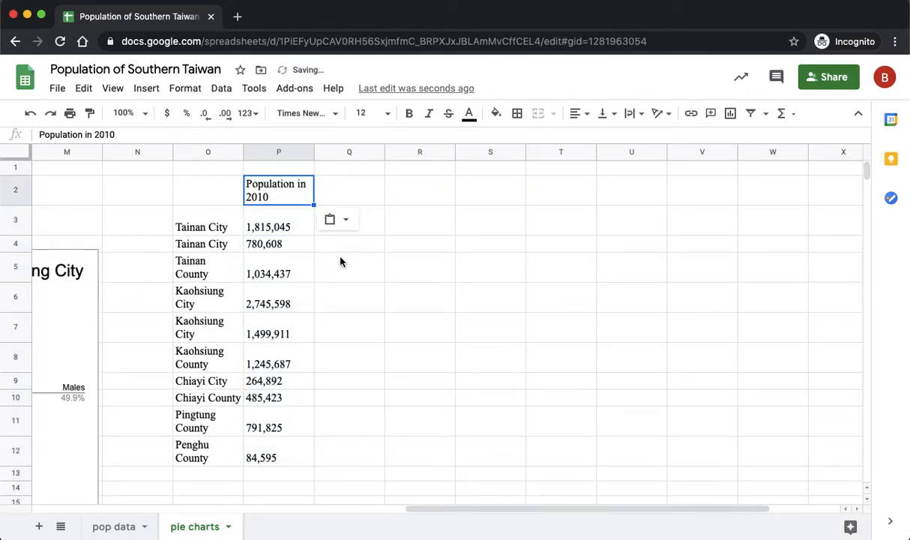
Enter the header "Cities and Counties" in O2 above the city and county names
click(206, 196)
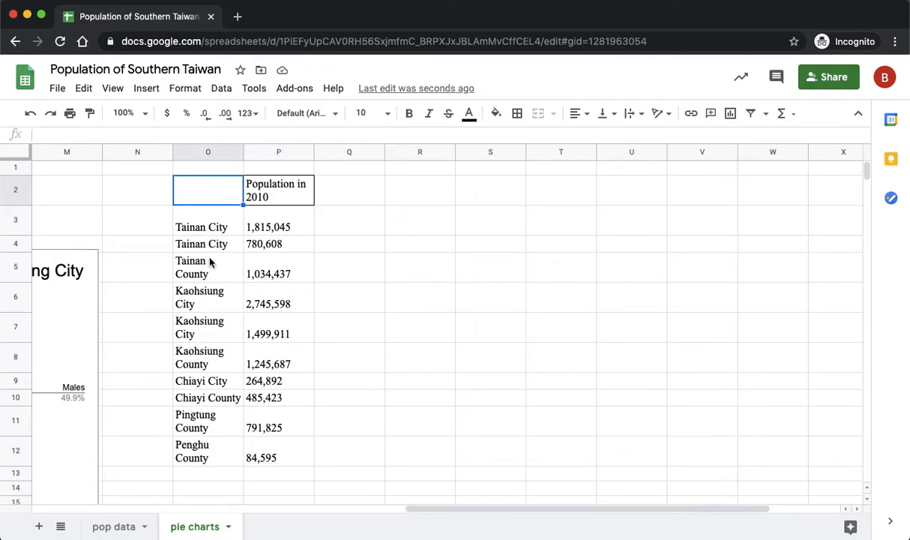
text(Regions )
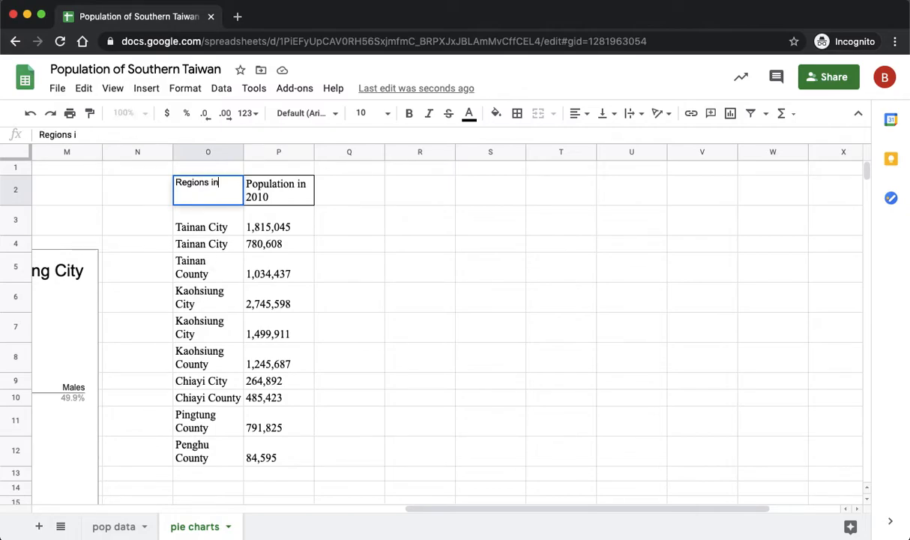
text(in)
key(super+a)
text(Cities and Counties)
key(Return)
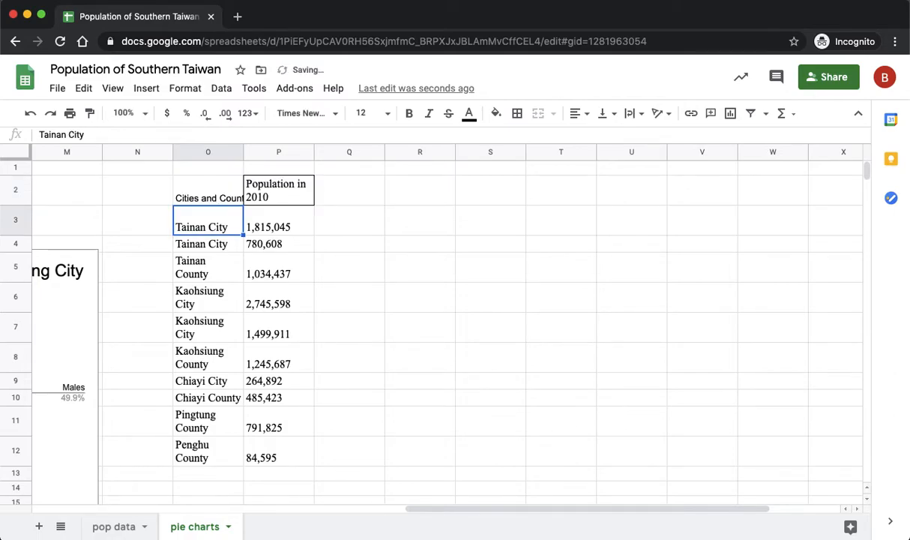
Copy the formatting of the "Population in 2010" header in P2 onto the "Cities and Counties" header in O2
click(207, 203)
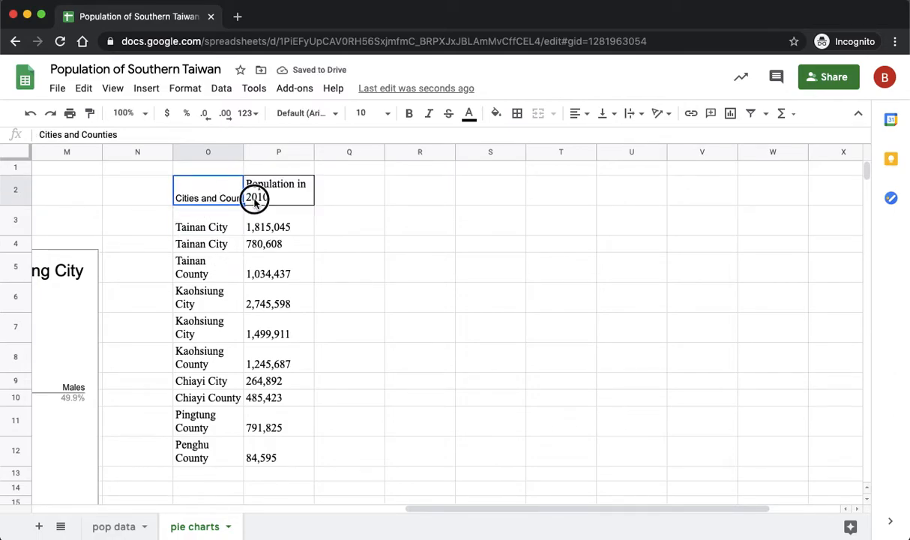
click(254, 198)
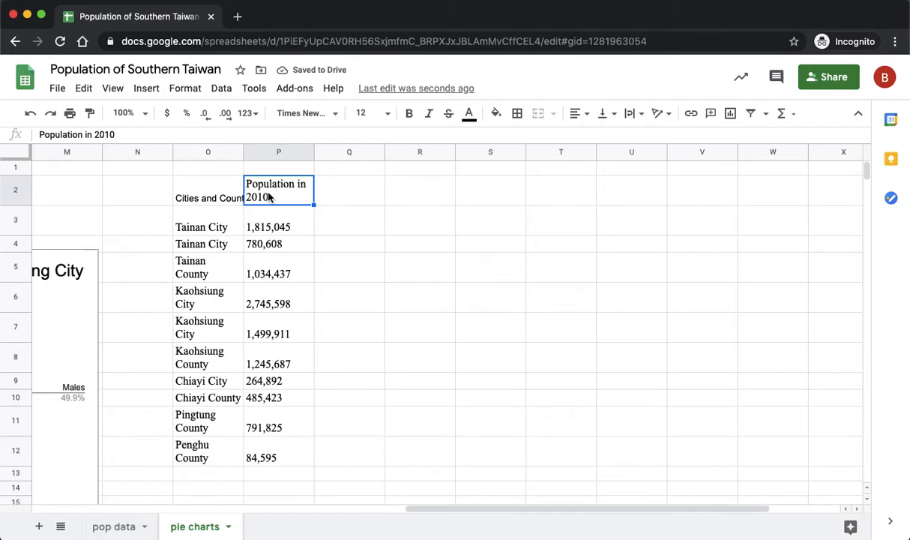
click(89, 114)
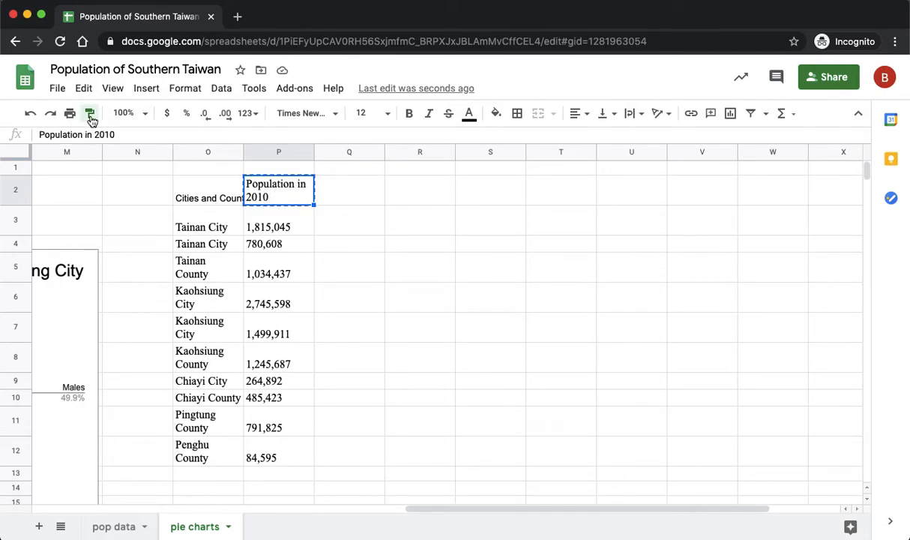
click(214, 192)
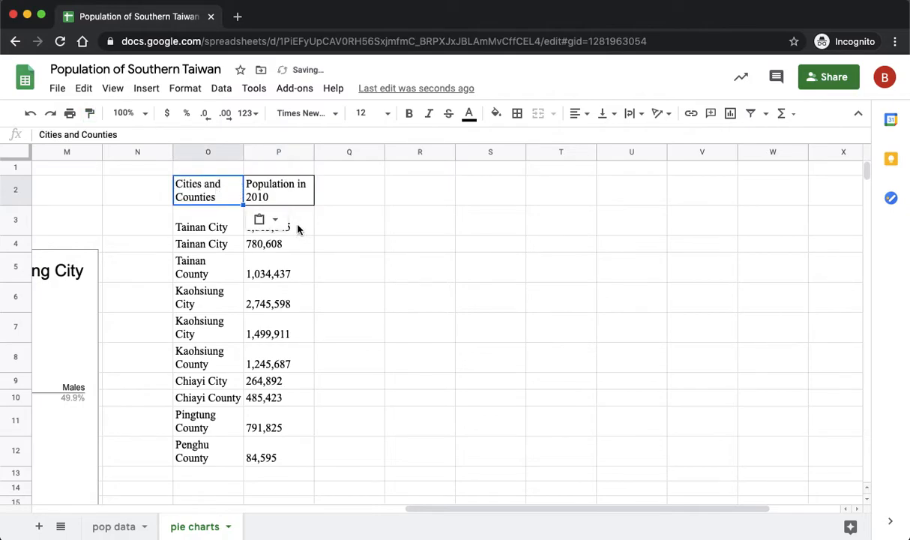
click(285, 475)
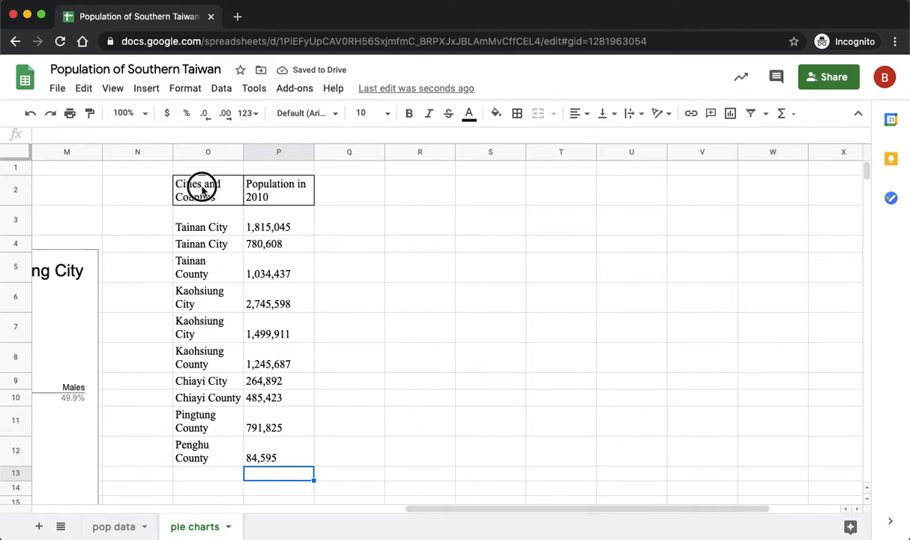
drag(201, 185, 231, 319)
click(280, 323)
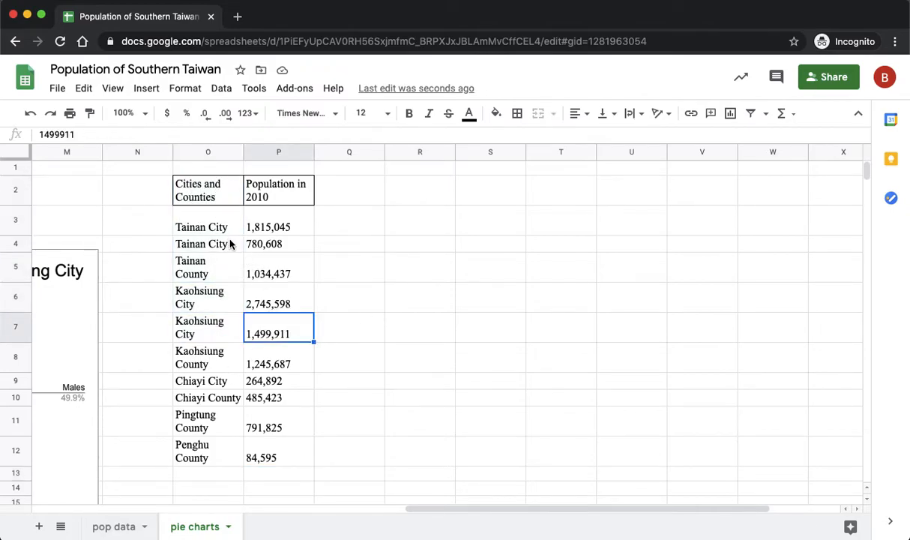
Delete the second Tainan City entry and the Tainan County entry in O4:P5, shifting the cells below up
click(208, 223)
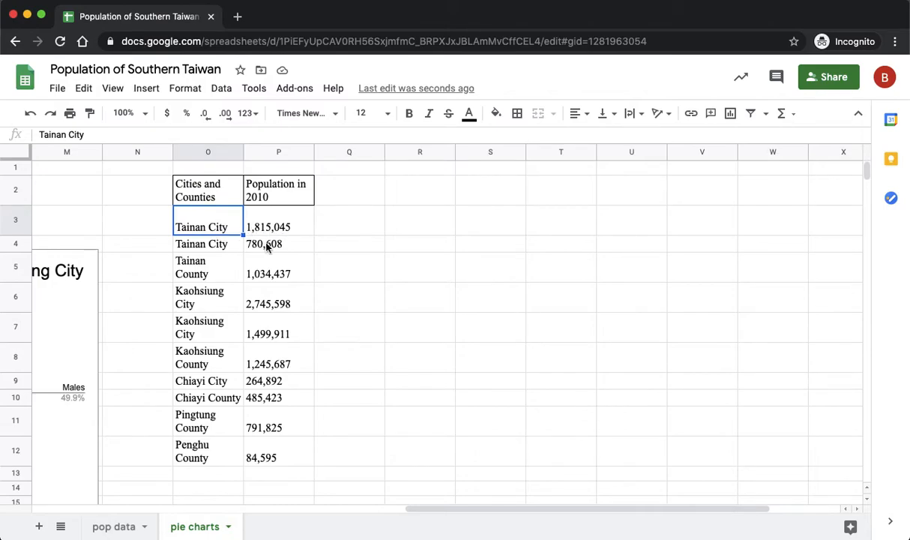
drag(266, 245, 270, 276)
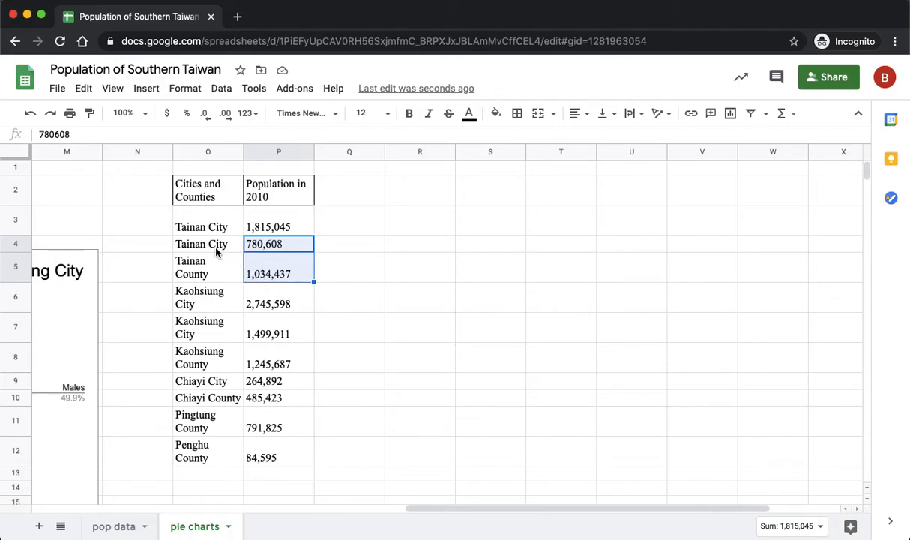
drag(214, 252, 270, 272)
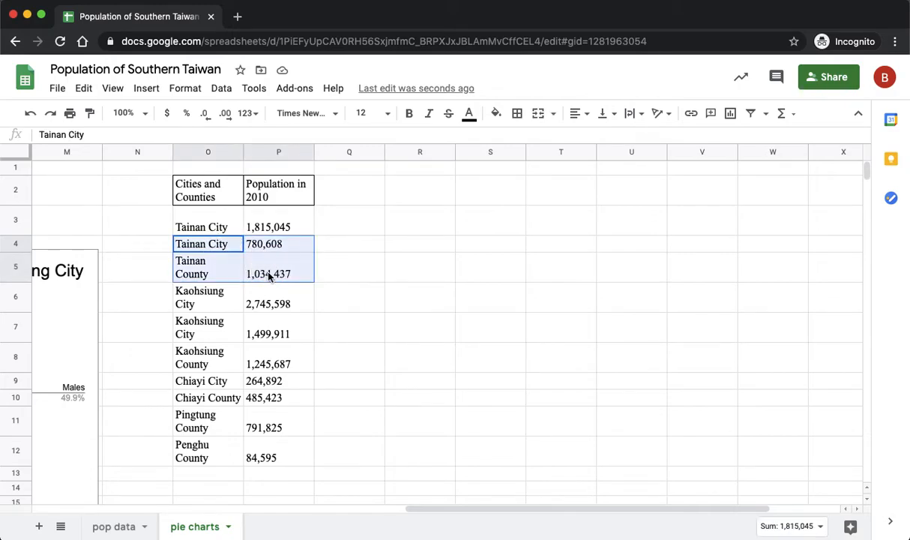
right_click(228, 272)
mouse_move(229, 270)
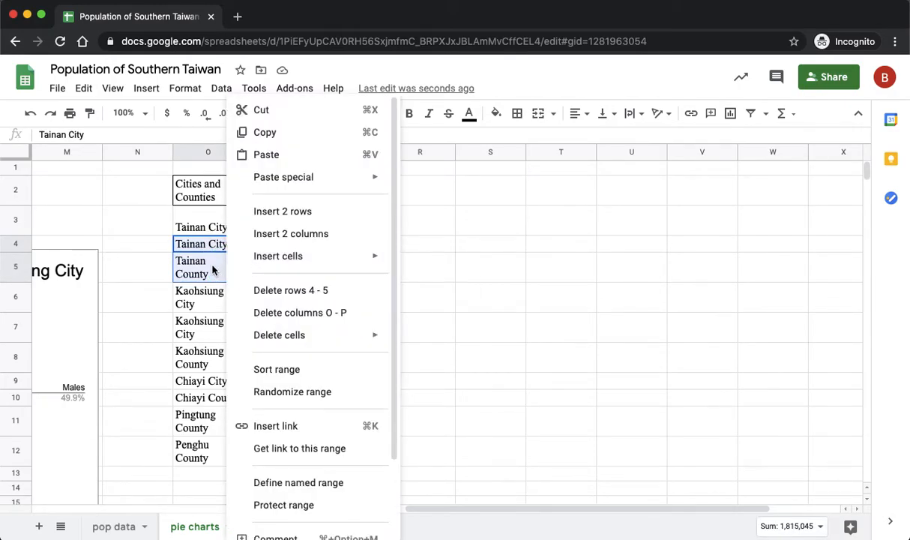
click(205, 260)
click(201, 247)
drag(200, 250, 289, 279)
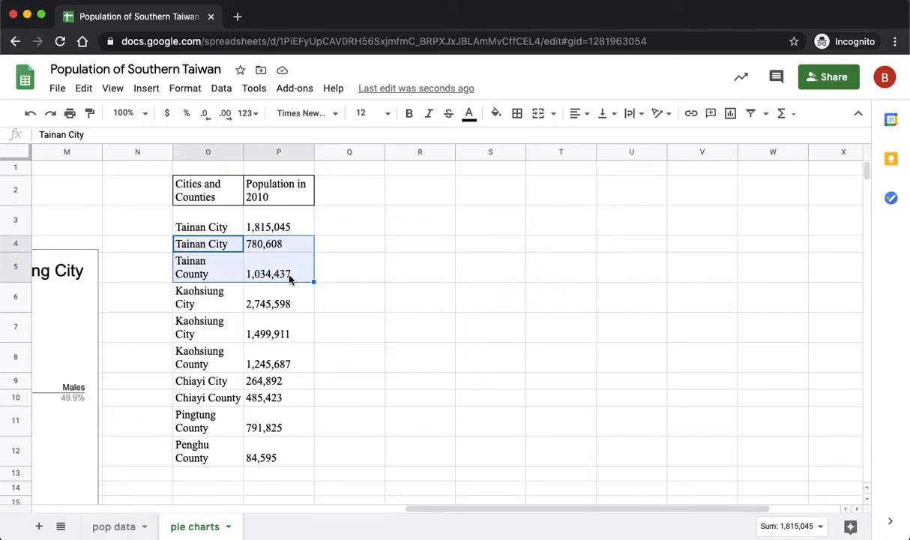
right_click(219, 248)
mouse_move(254, 335)
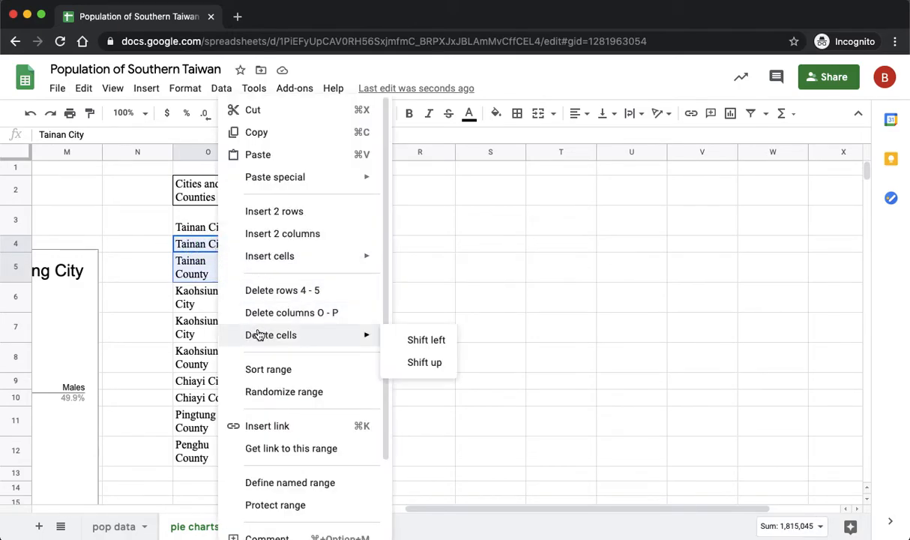
click(425, 363)
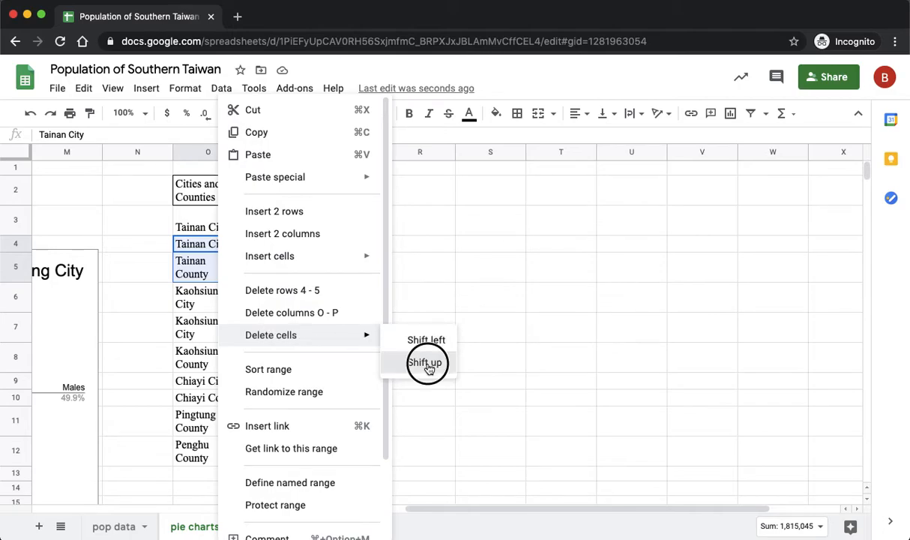
Delete the second Kaohsiung City entry and the Kaohsiung County entry in O5:P6, shifting the cells below up
click(198, 261)
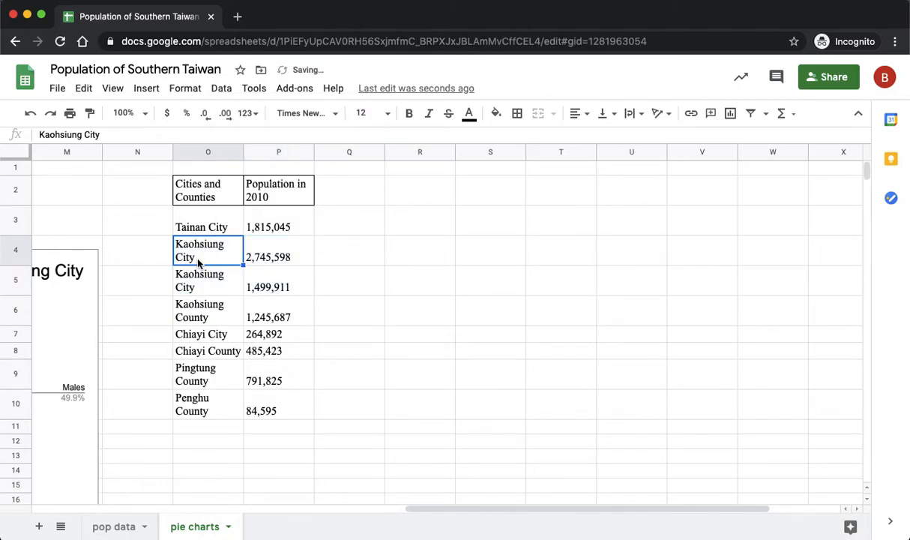
click(255, 256)
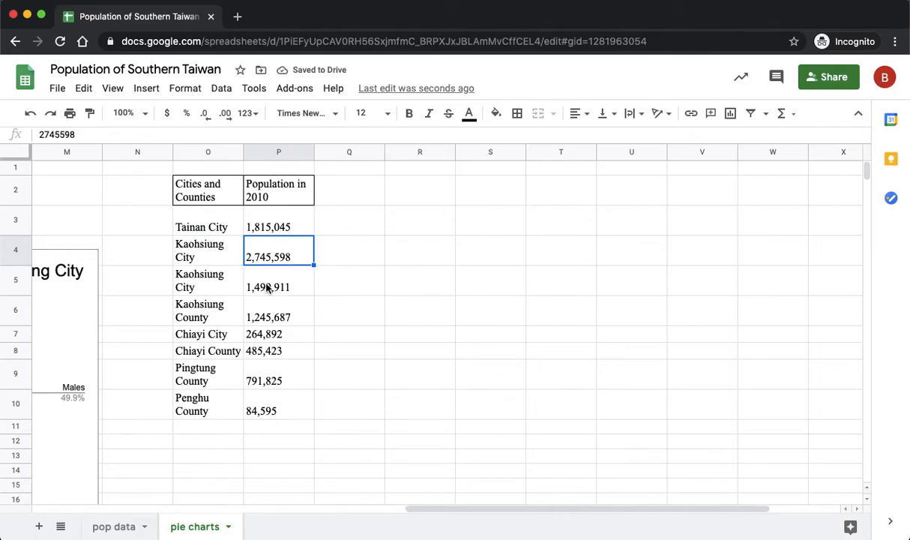
click(268, 291)
shift+click(272, 303)
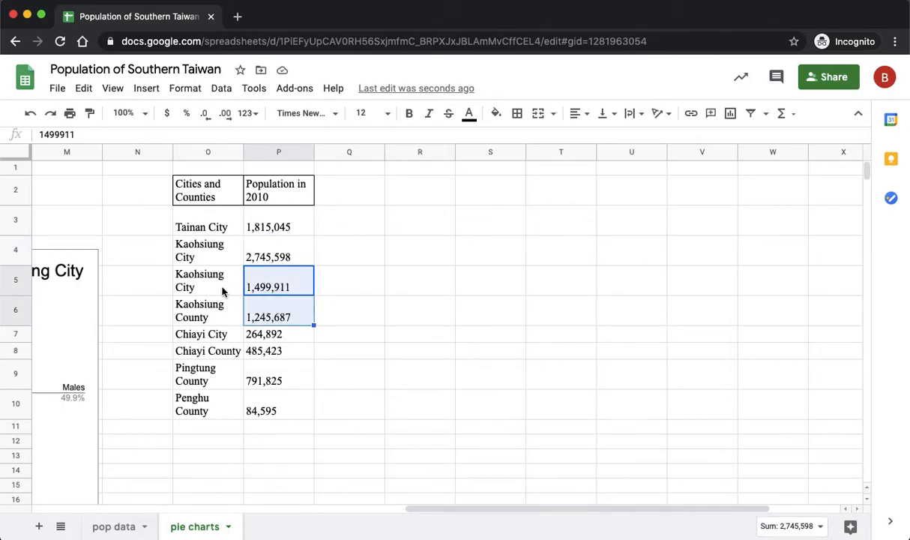
drag(224, 288, 264, 315)
right_click(270, 318)
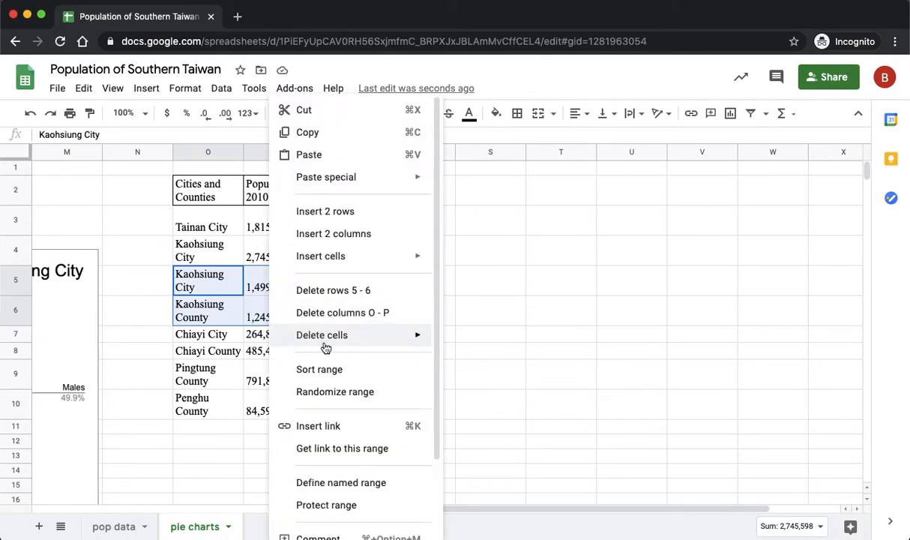
click(187, 308)
click(201, 286)
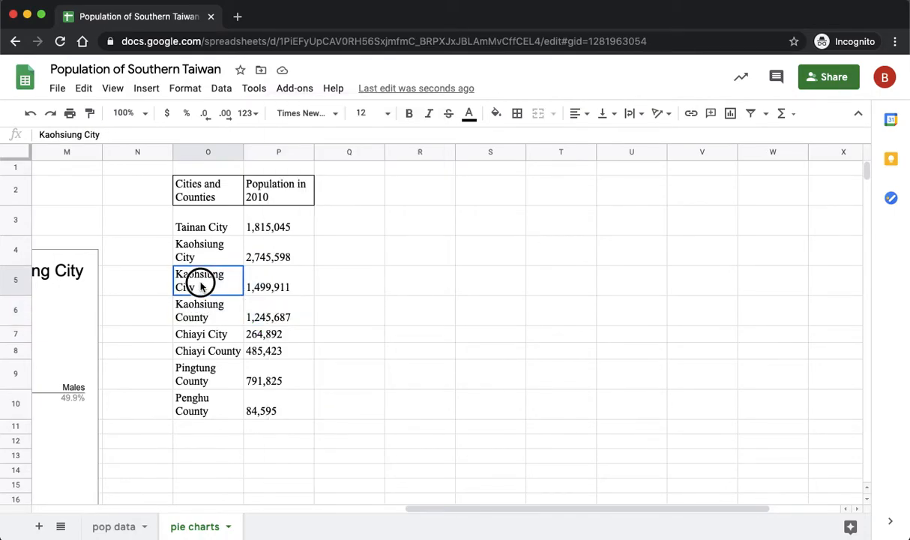
drag(200, 286, 256, 313)
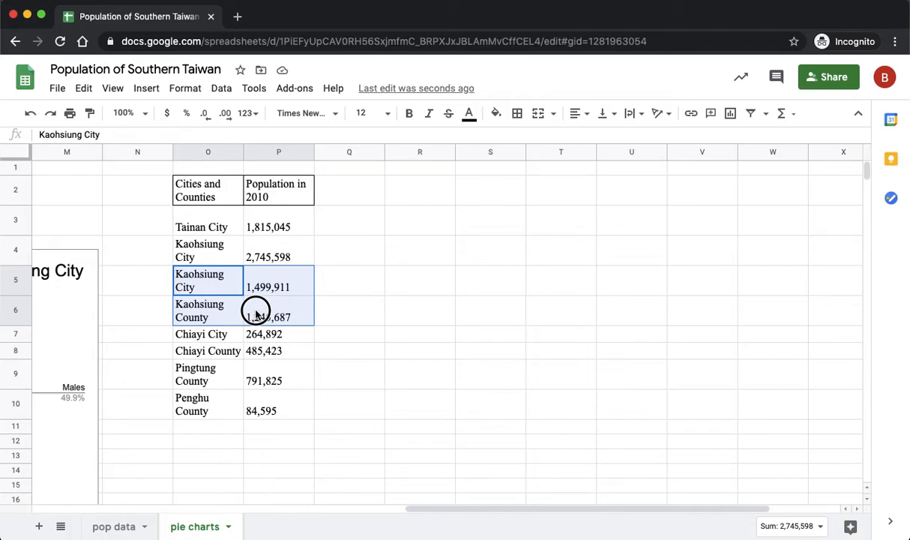
right_click(212, 286)
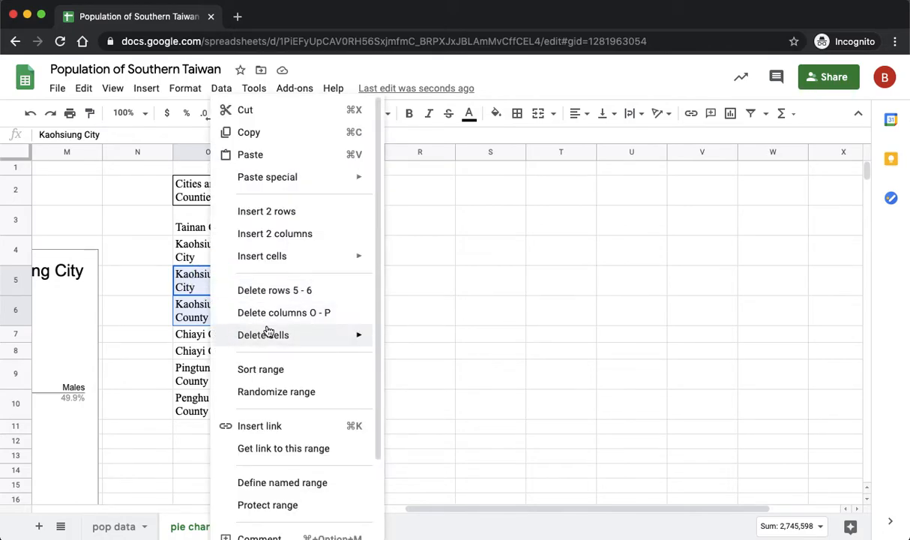
mouse_move(308, 339)
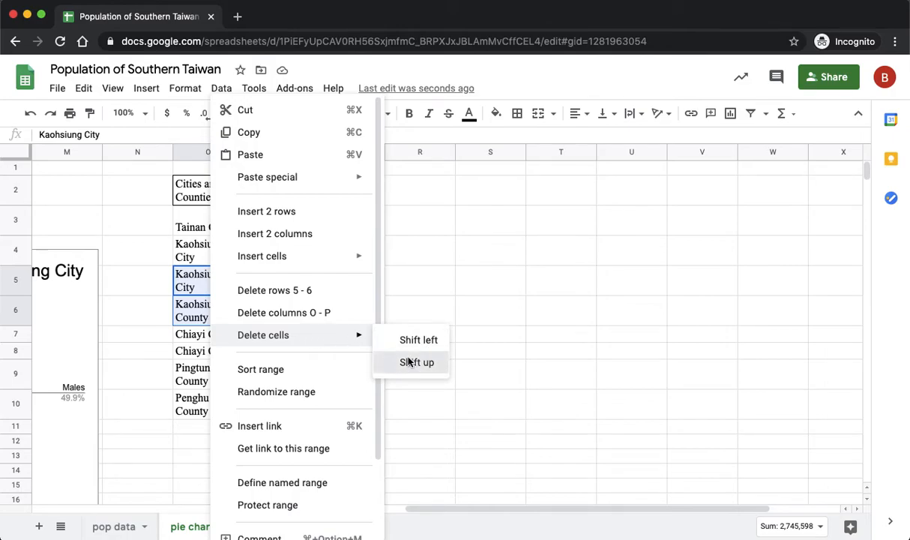
click(405, 361)
Insert a pie chart of the cities' and counties' 2010 populations from the range O2:P8
click(292, 347)
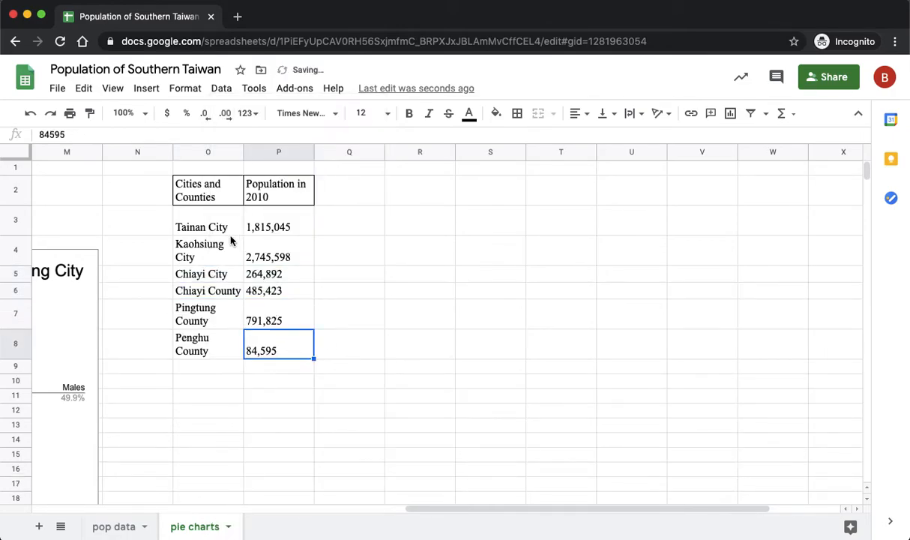
drag(214, 224, 288, 347)
click(287, 348)
drag(204, 198, 270, 339)
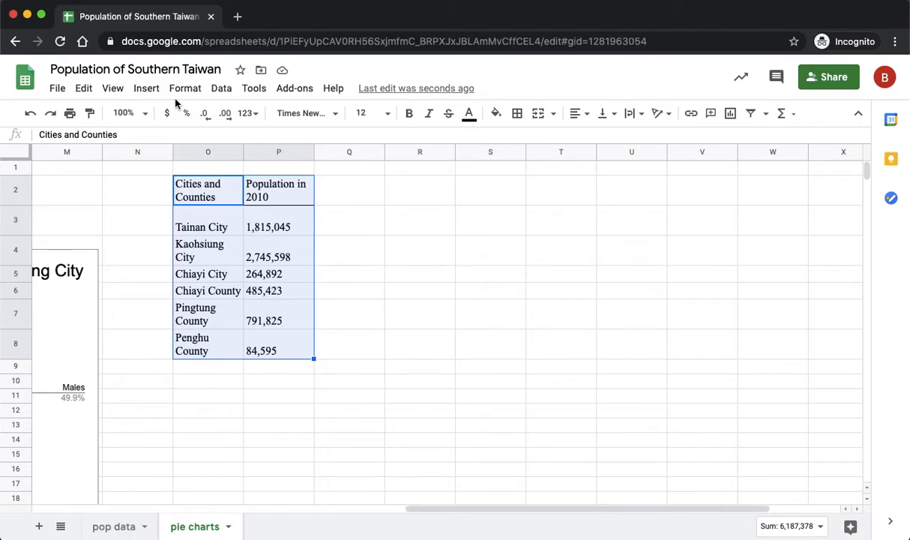
click(146, 88)
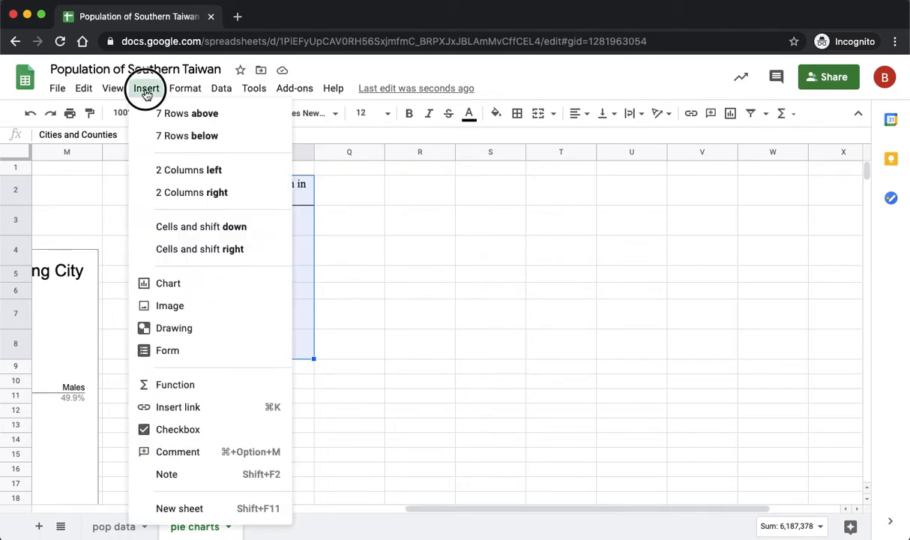
click(187, 285)
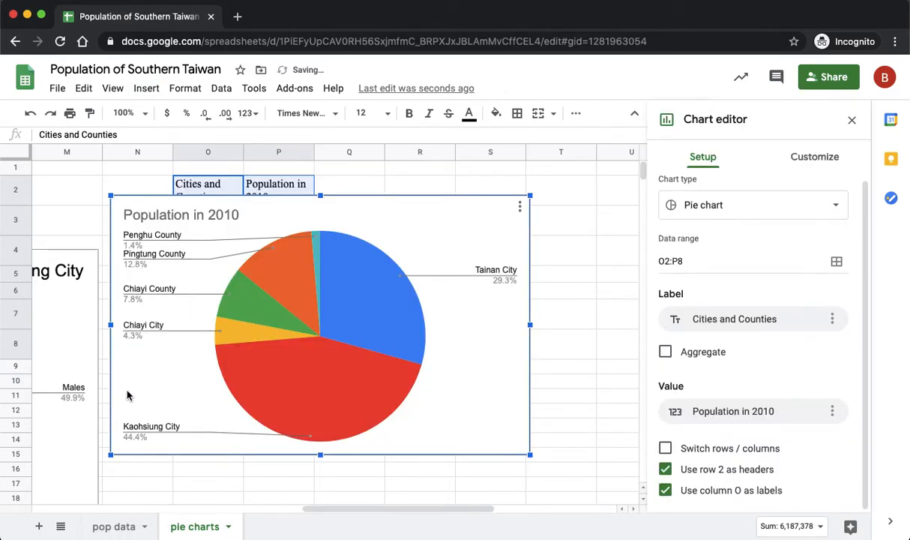
Move the new population pie chart below its source table so that it starts at row 10
click(124, 382)
drag(124, 382, 183, 538)
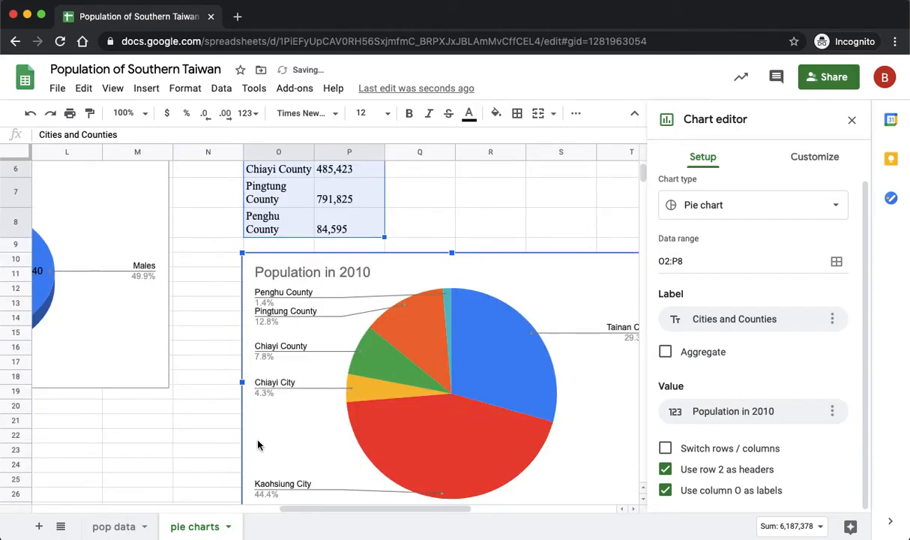
drag(318, 508, 372, 508)
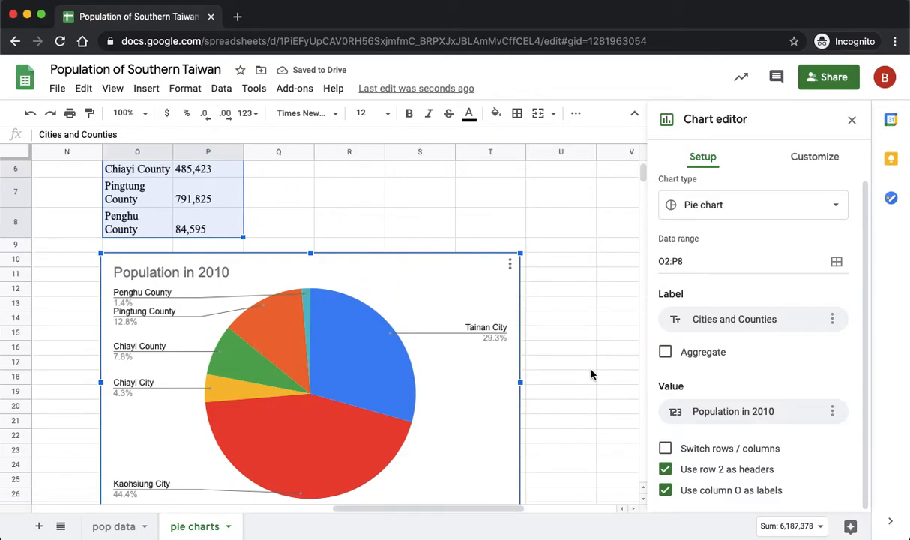
scroll(592, 373, down, 1)
scroll(591, 374, down, 1)
click(500, 396)
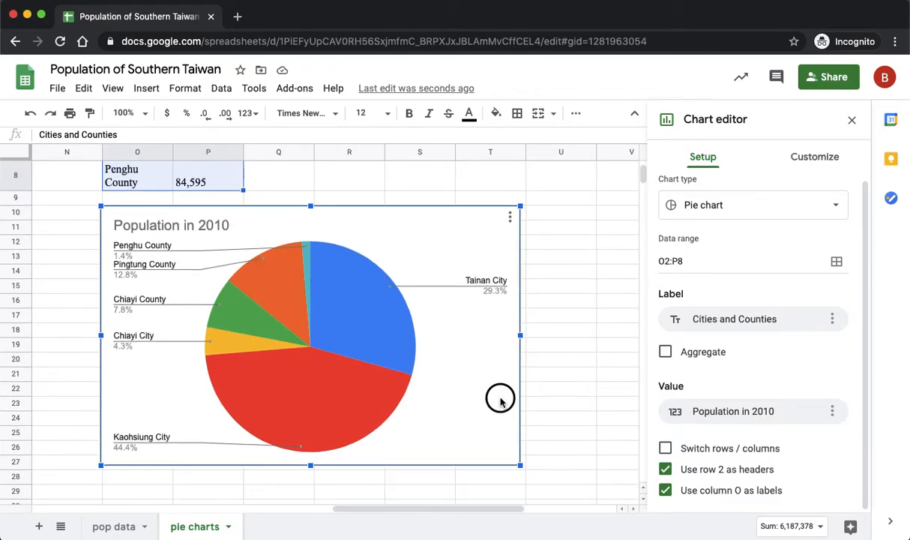
double_click(470, 224)
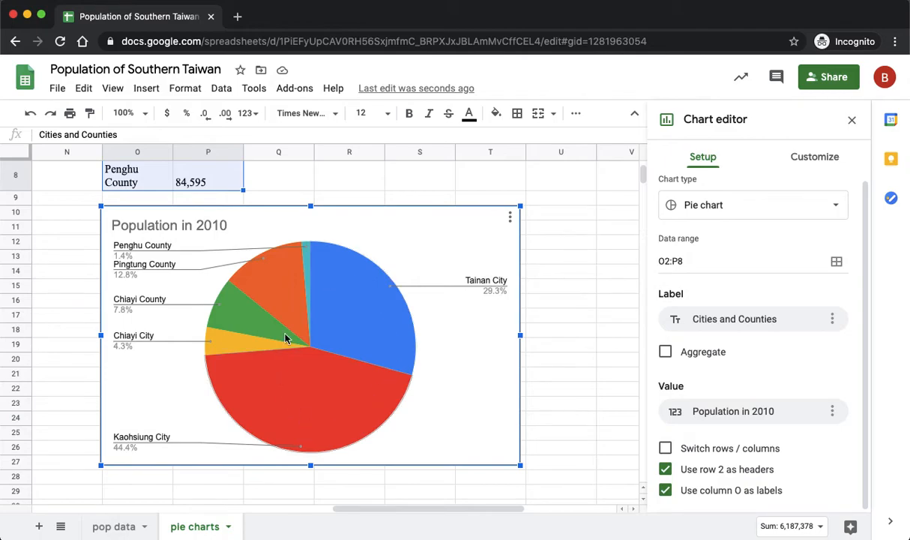
Reword the pie chart's title to "Population Southern Taiwan", dropping the year
click(823, 158)
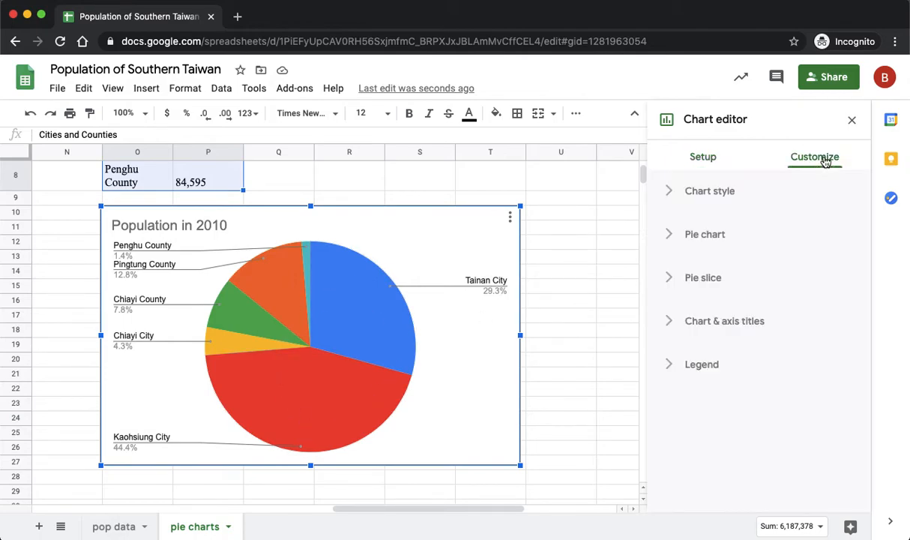
click(704, 322)
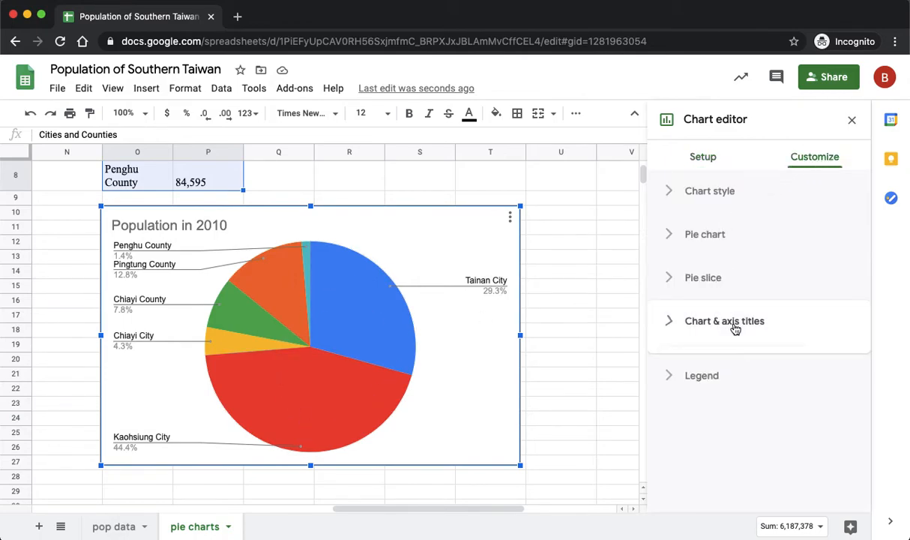
click(755, 365)
click(735, 338)
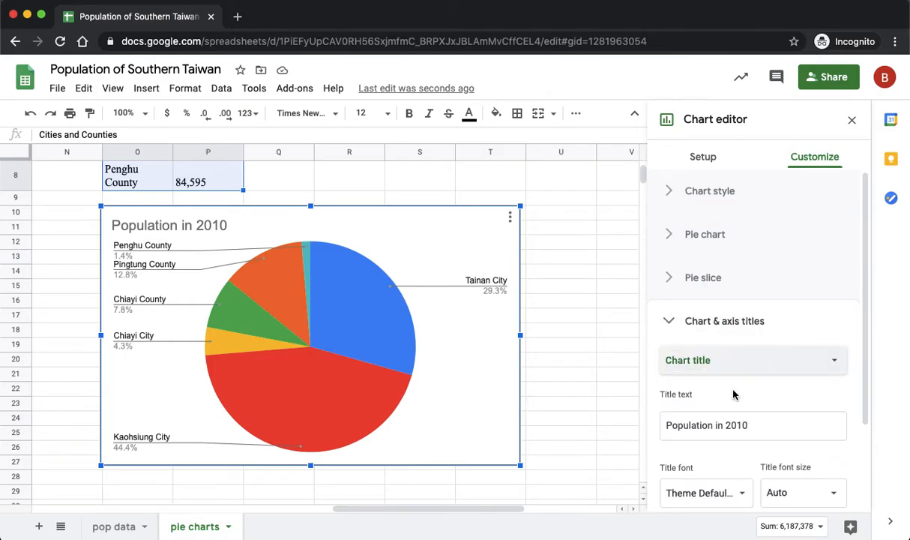
click(800, 428)
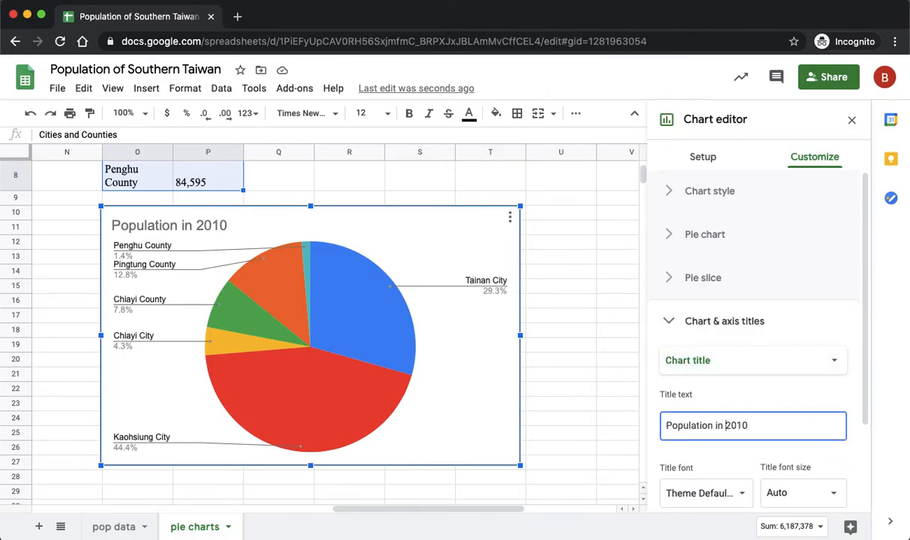
text(Southern Taiwan)
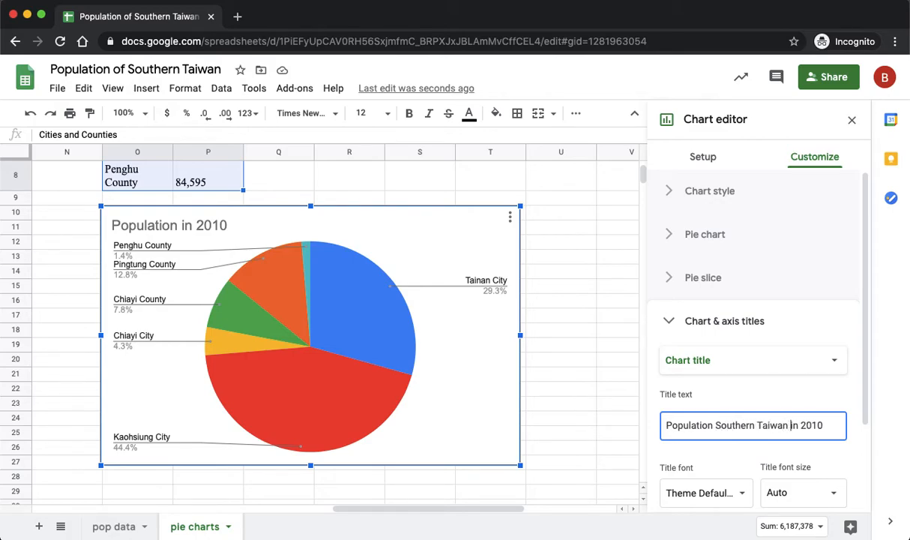
drag(790, 425, 828, 425)
key(BackSpace)
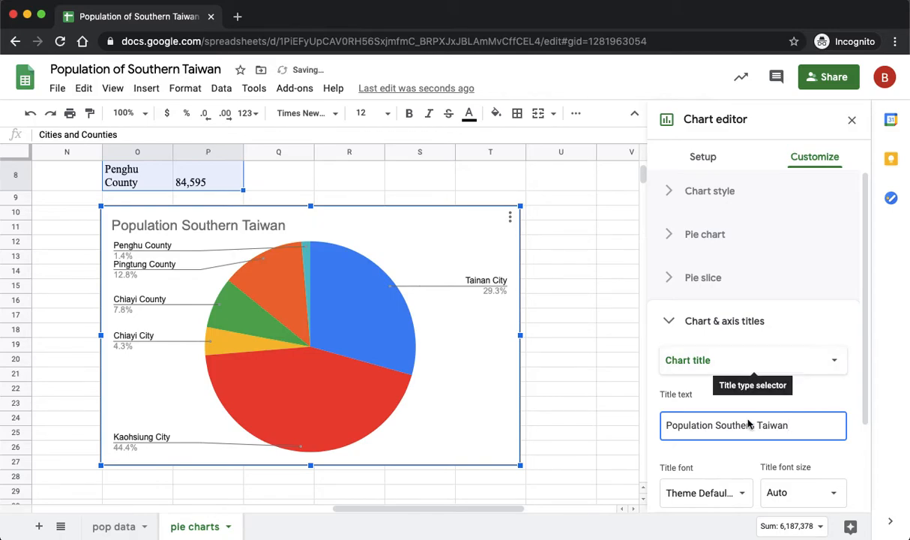
Add the missing preposition so the chart title reads "Population of Southern Taiwan"
click(723, 425)
text(in)
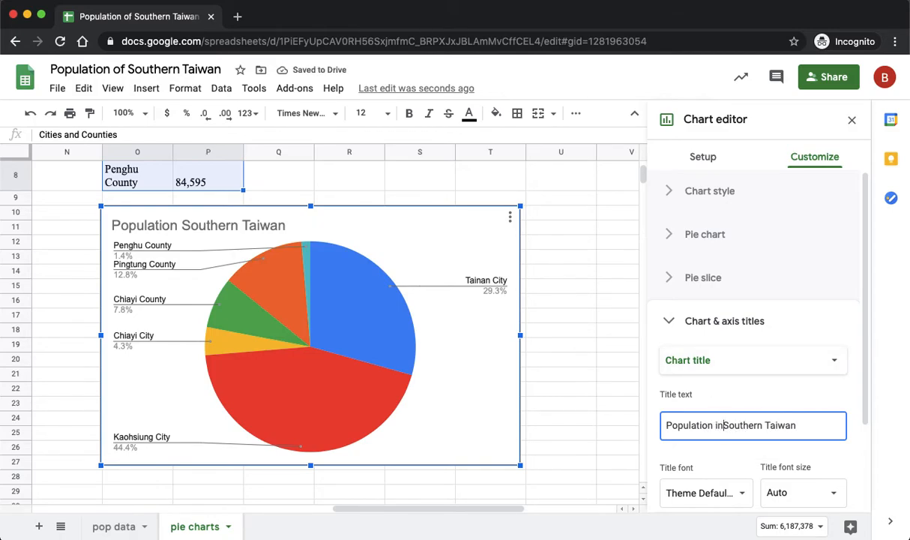
click(764, 360)
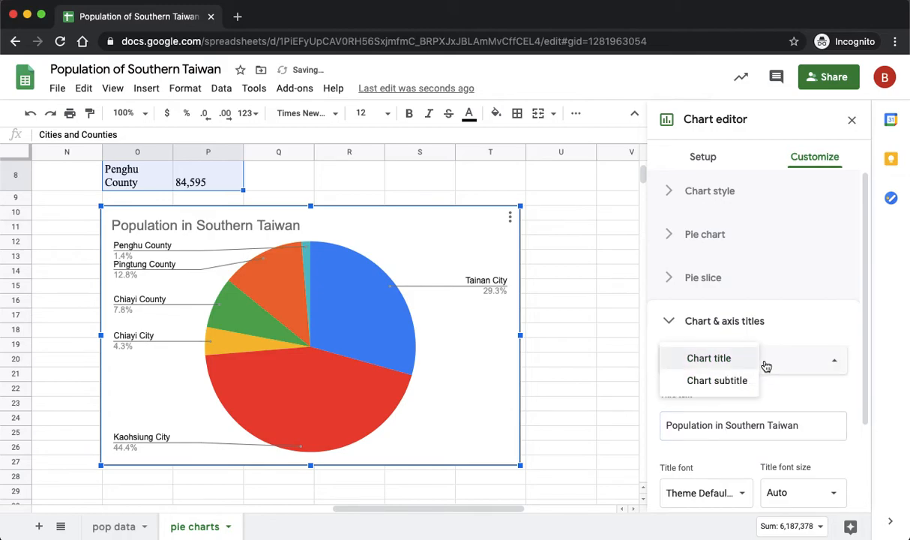
click(723, 433)
key(BackSpace)
key(BackSpace)
text(of)
Add the chart subtitle "In 2010" and center it
click(754, 367)
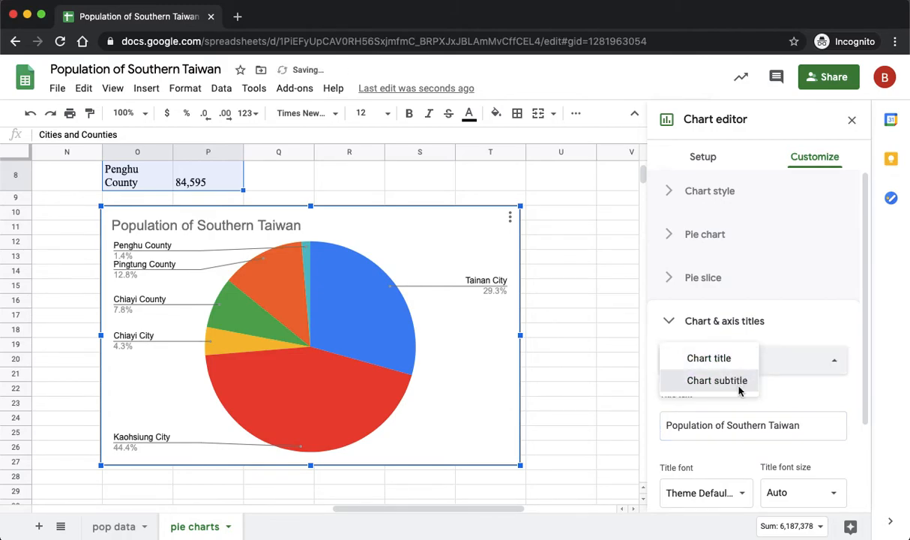
click(737, 378)
text(In 20)
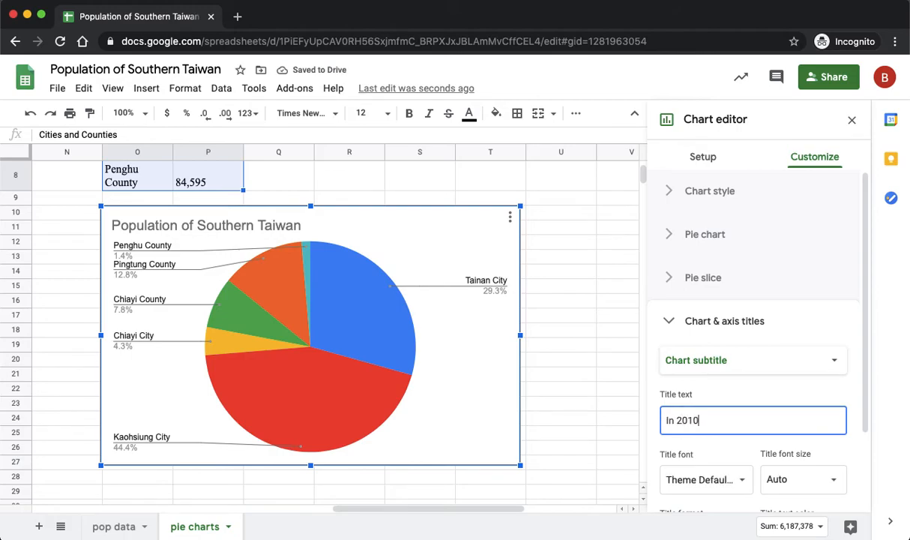
text(10)
drag(865, 412, 863, 469)
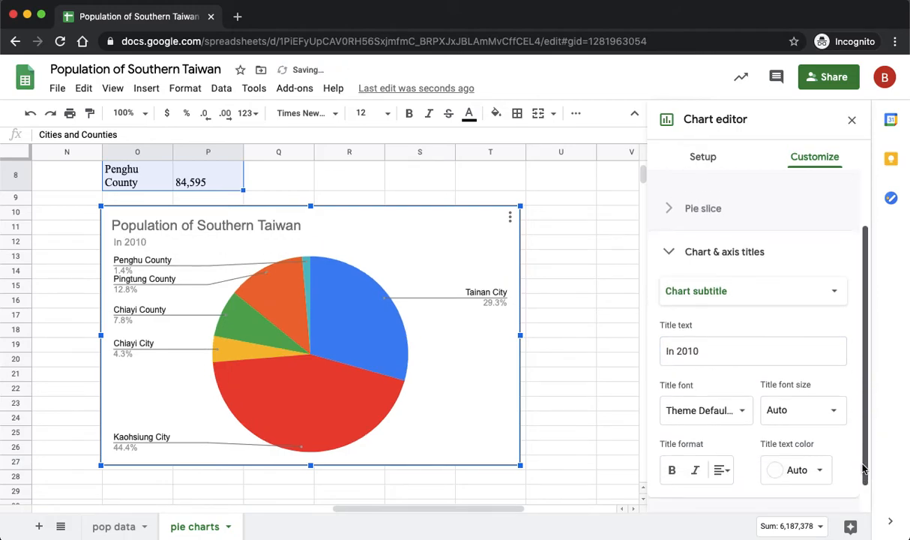
click(728, 474)
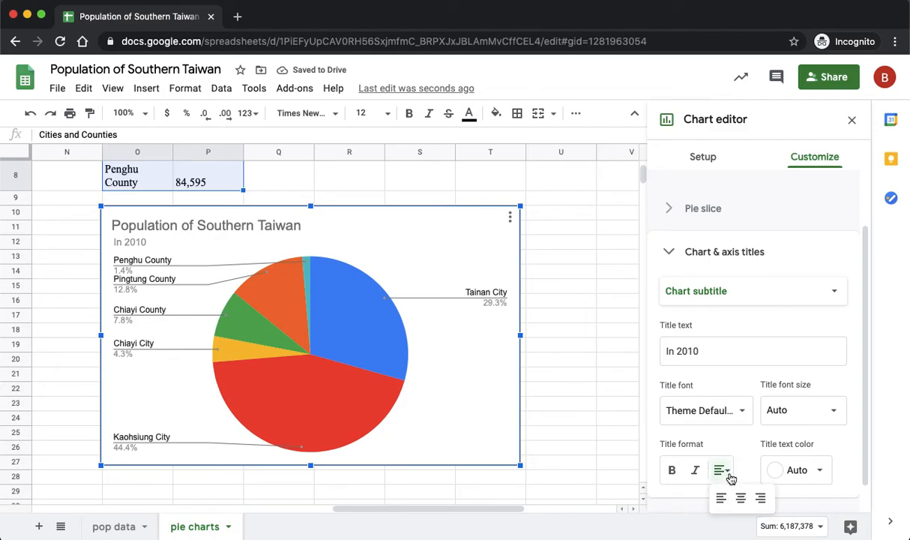
click(740, 497)
Format the chart title with font size 24, centered alignment and black text
click(757, 292)
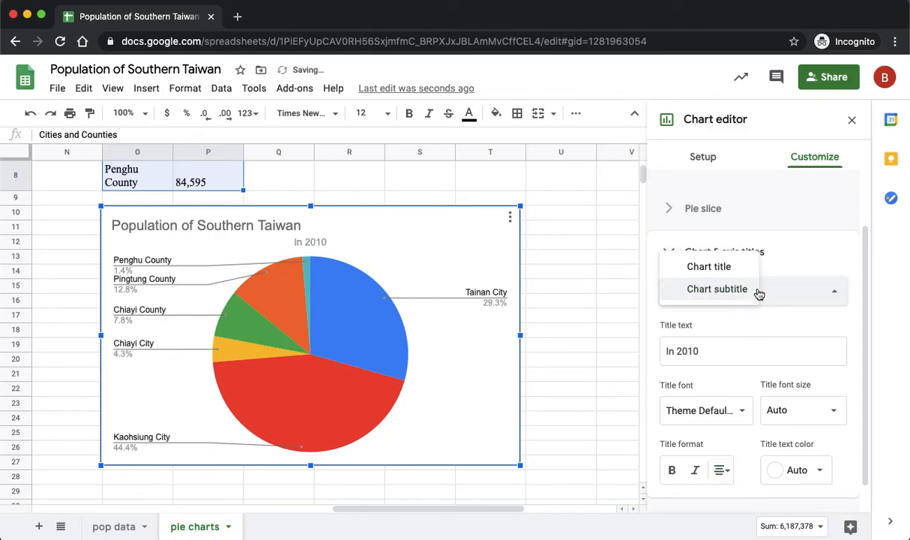
click(739, 268)
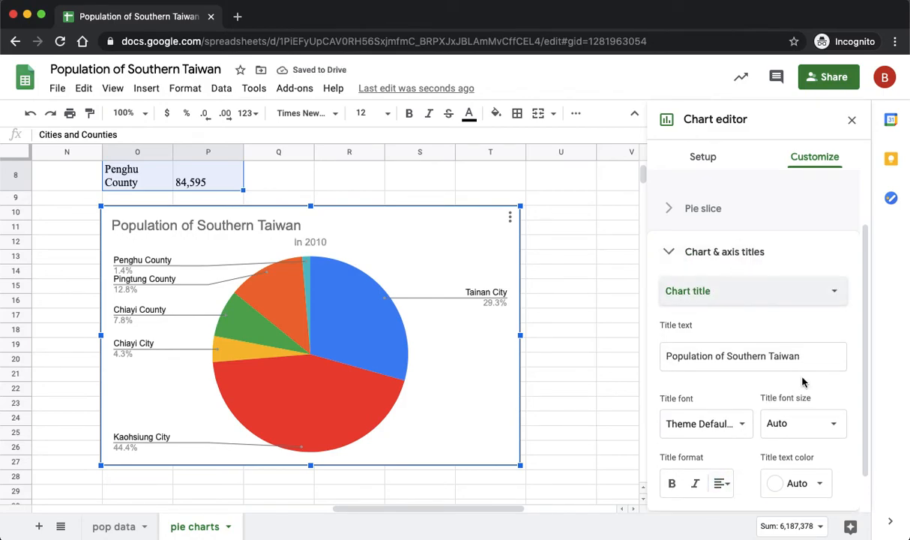
click(805, 421)
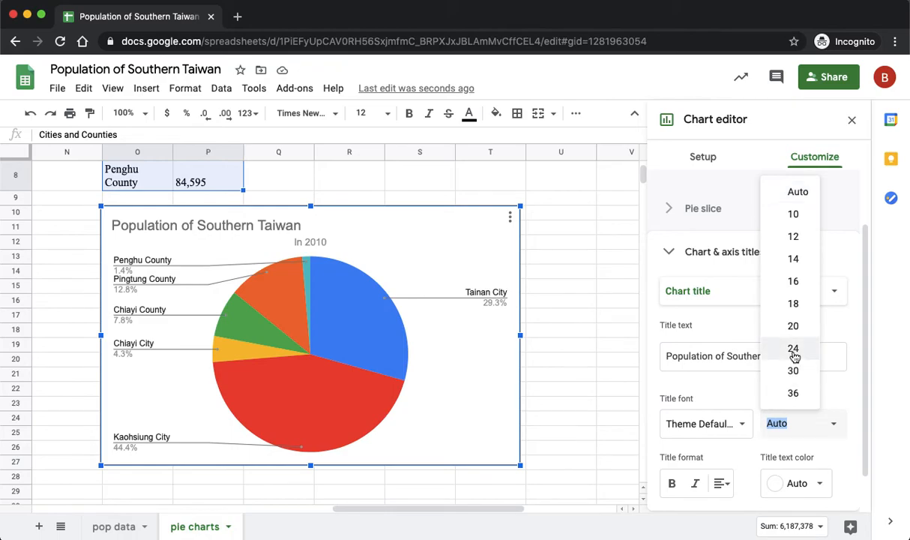
click(794, 349)
click(727, 487)
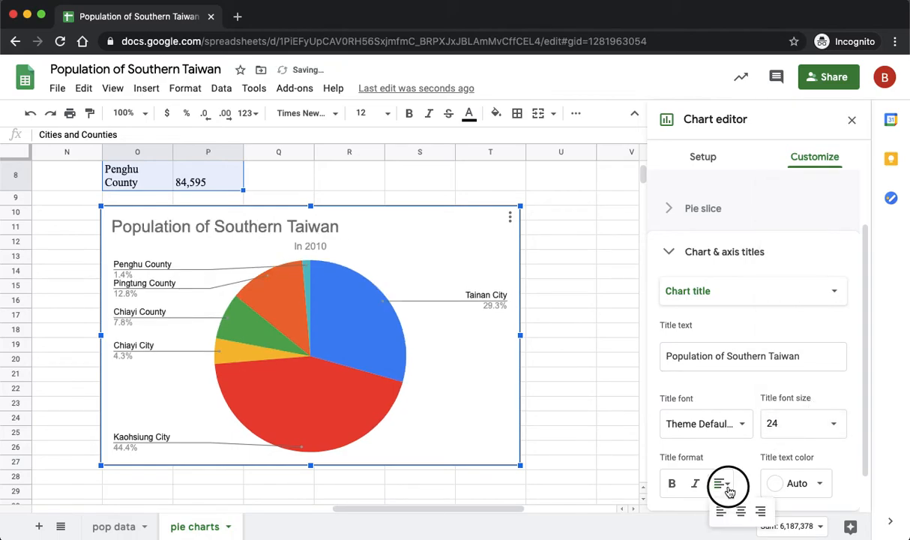
click(740, 511)
click(799, 483)
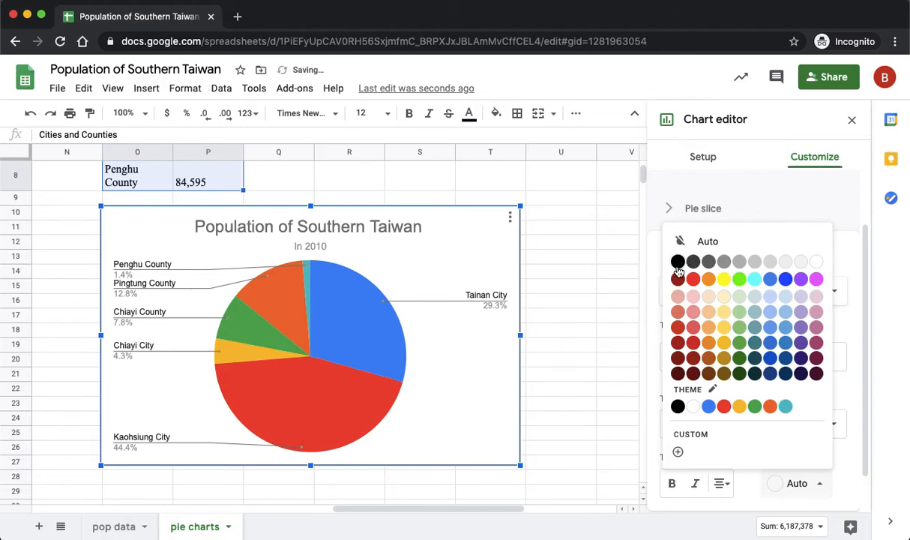
click(678, 264)
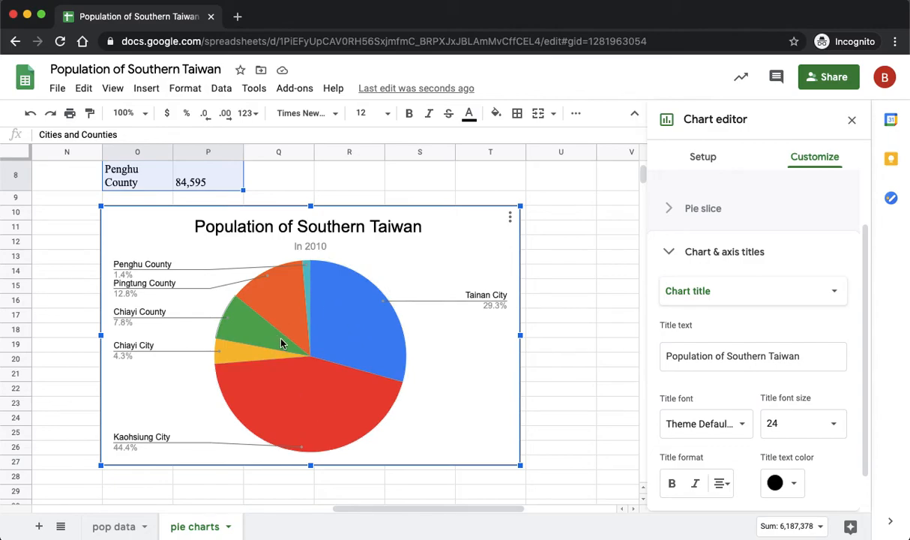
Color the Tainan City slice bright green and the Kaohsiung City slice bright blue
click(373, 331)
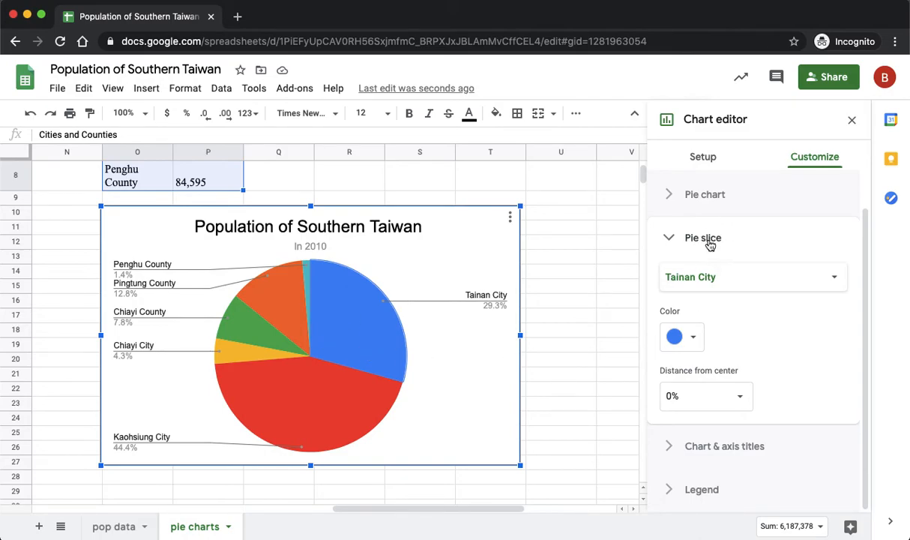
click(675, 336)
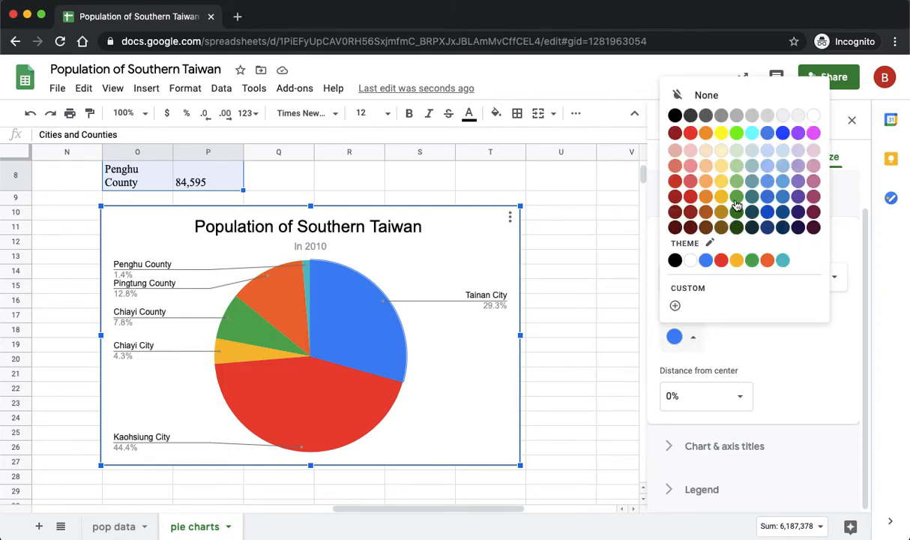
click(736, 132)
click(337, 415)
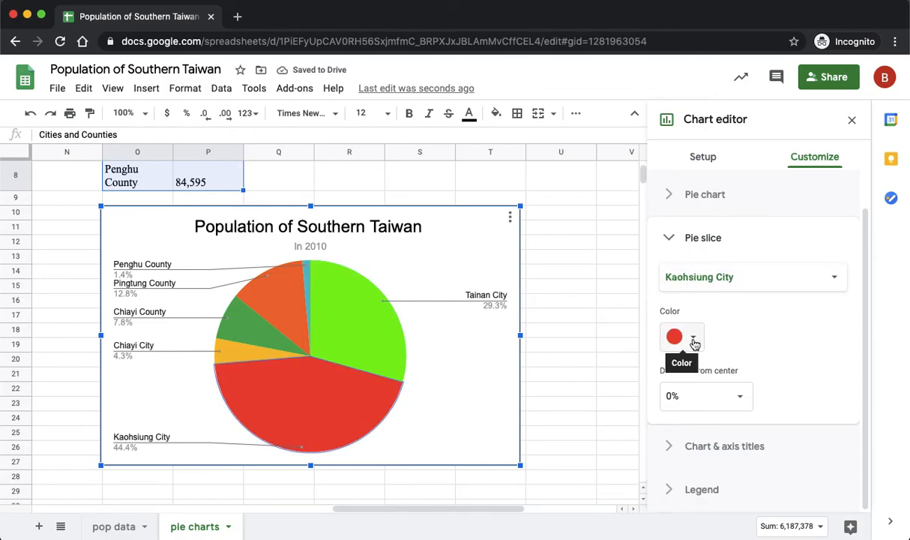
click(693, 336)
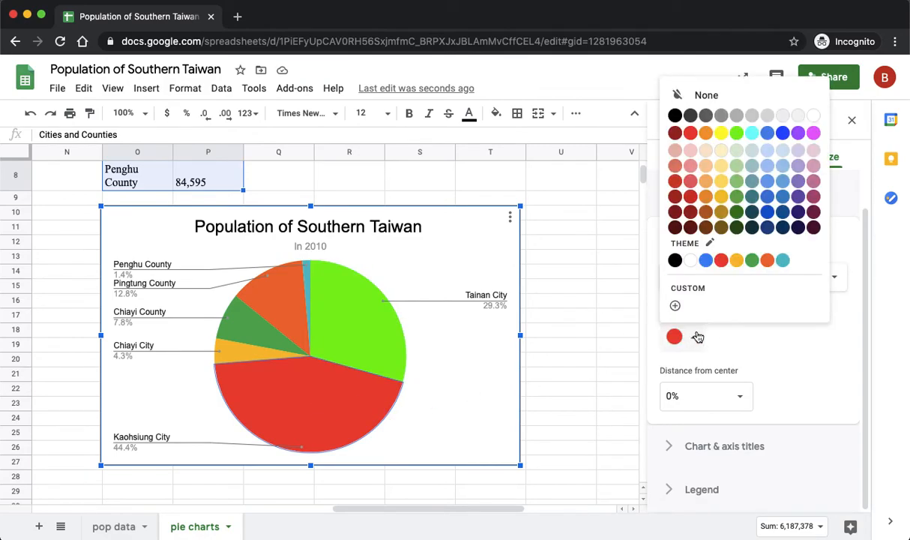
click(784, 135)
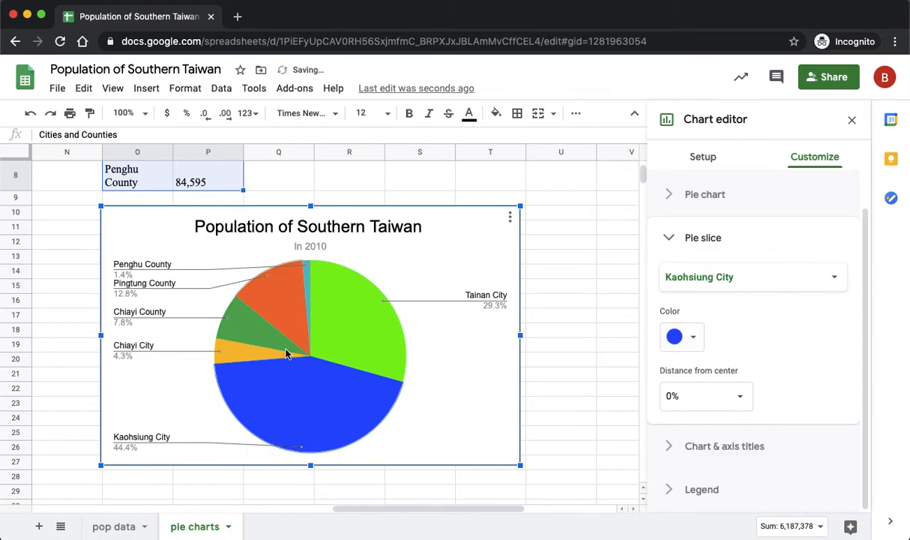
Change the Chiayi City slice's color to purple
click(240, 358)
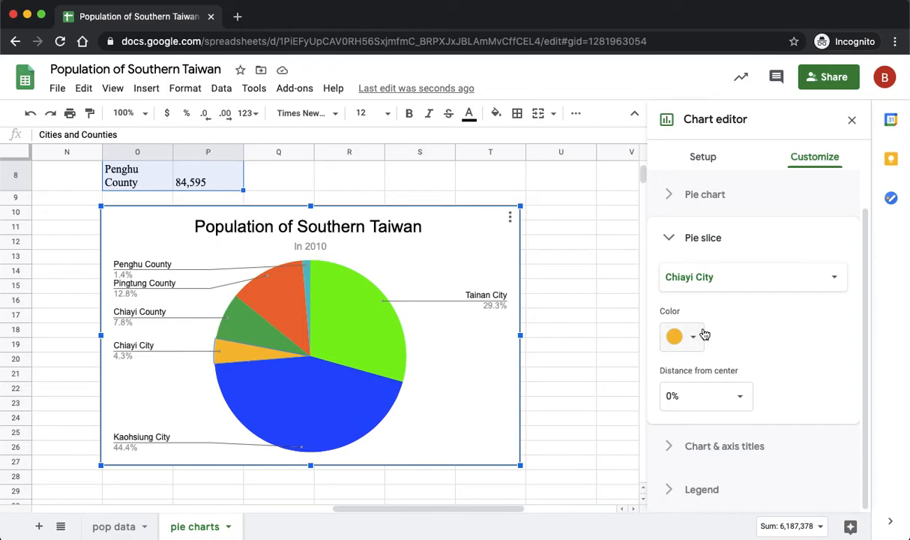
click(703, 335)
click(757, 135)
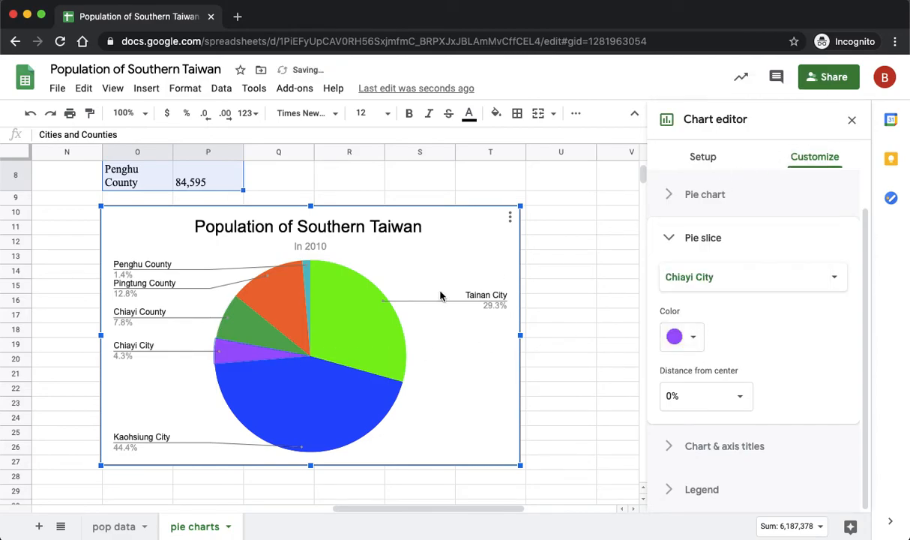
Color the Chiayi County slice red and the Penghu County slice yellow, then deselect the chart
click(252, 335)
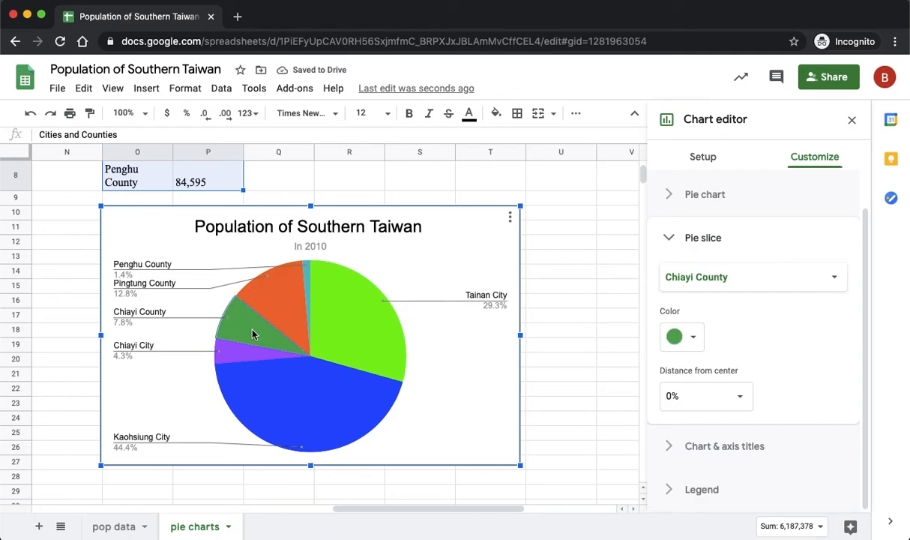
click(693, 338)
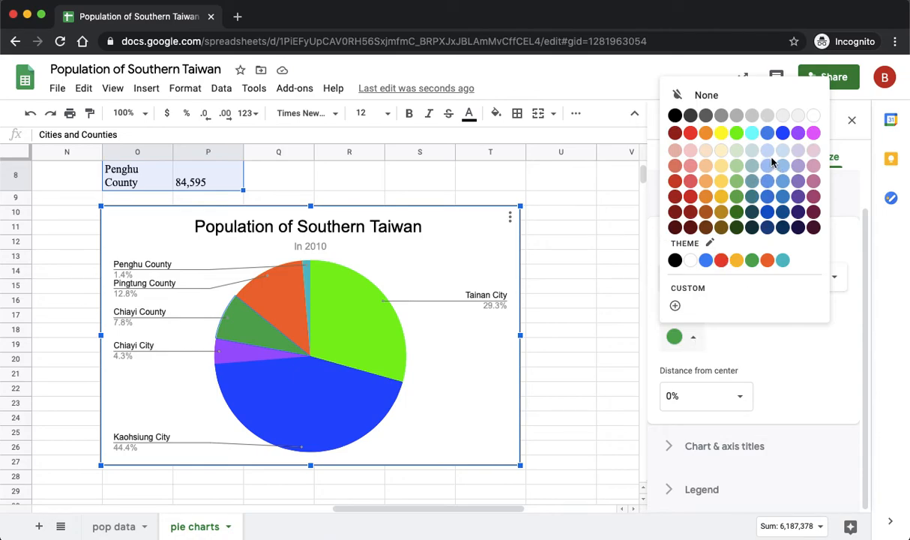
click(690, 133)
click(283, 301)
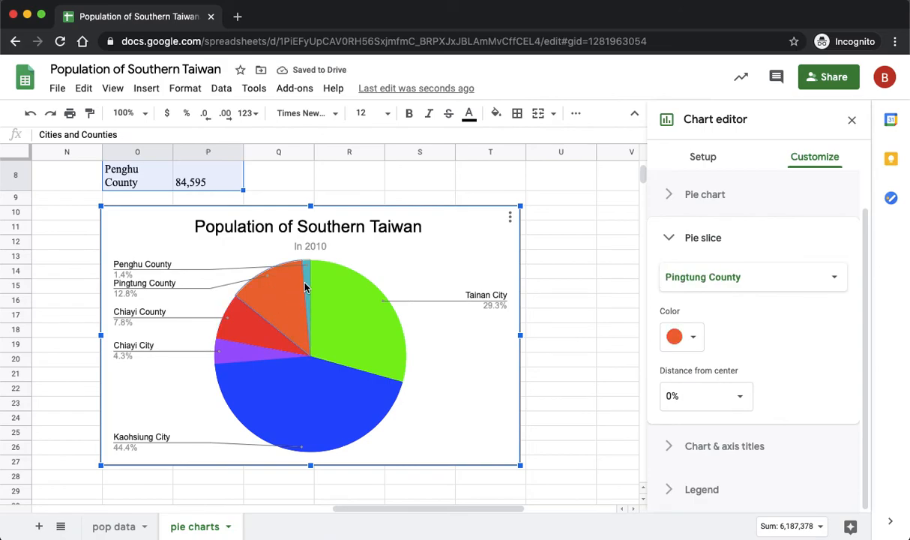
click(306, 285)
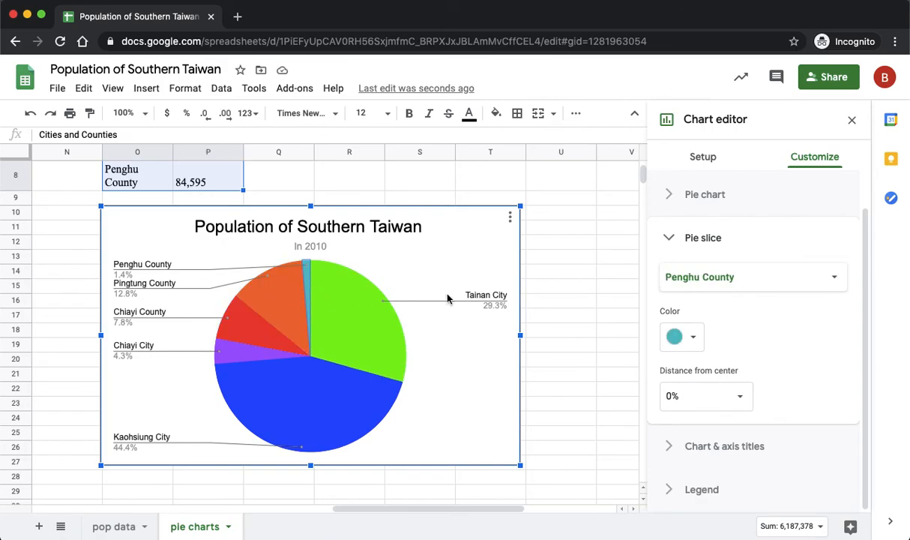
click(692, 336)
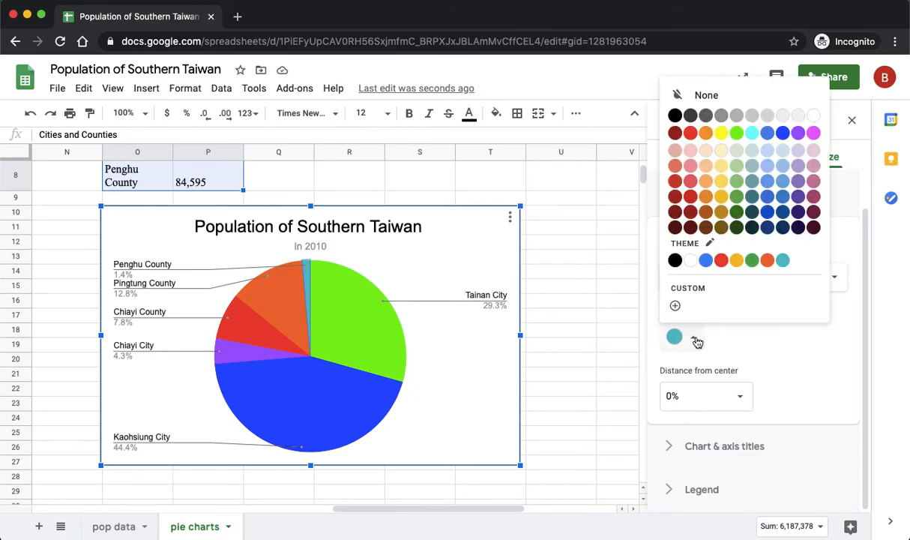
click(721, 133)
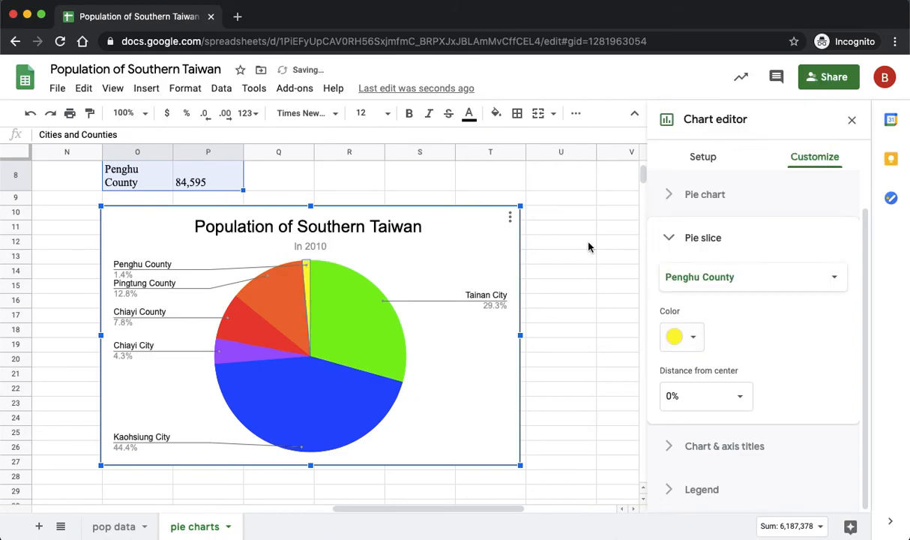
click(576, 390)
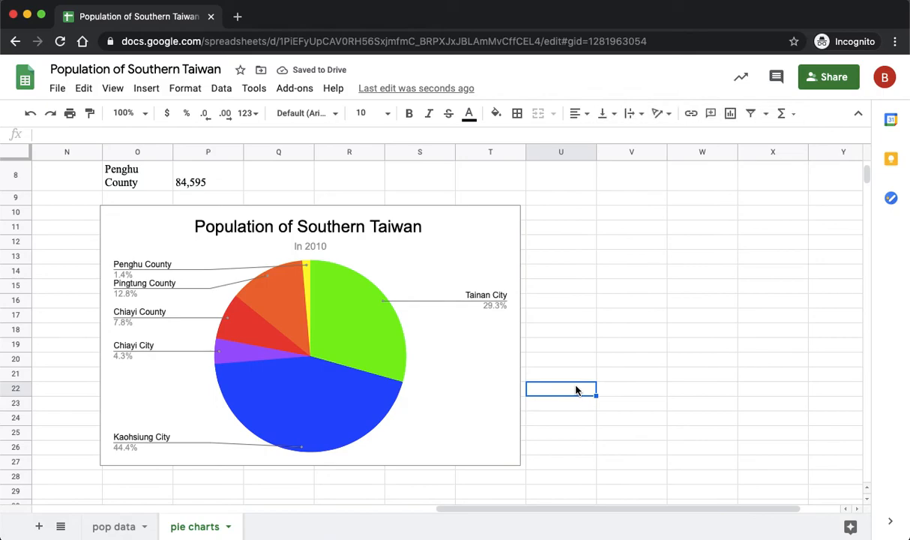
Review the finished Tainan and Kaohsiung gender charts and the Southern Taiwan population chart with its source table
drag(463, 511, 313, 516)
scroll(487, 379, up, 1)
drag(480, 509, 267, 508)
scroll(469, 400, up, 2)
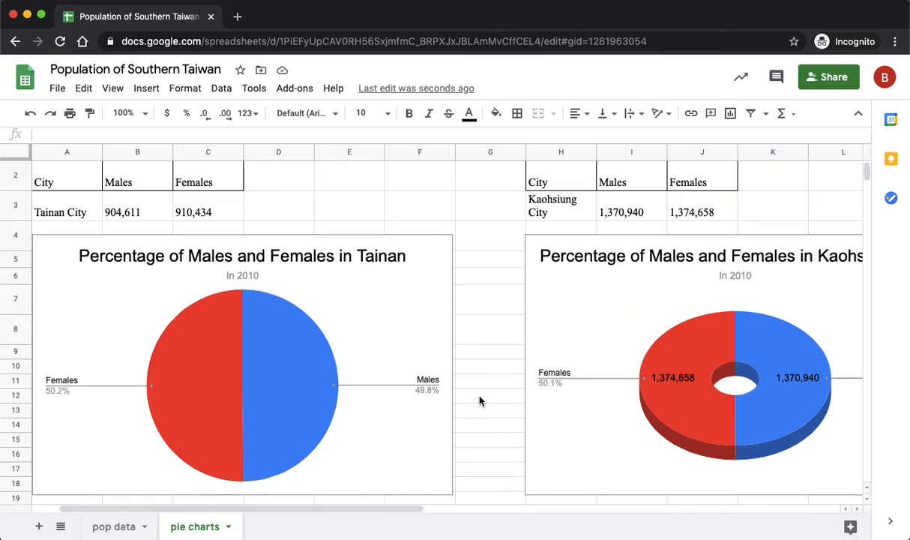
scroll(484, 398, down, 1)
drag(283, 510, 556, 504)
scroll(707, 343, down, 2)
scroll(707, 343, down, 5)
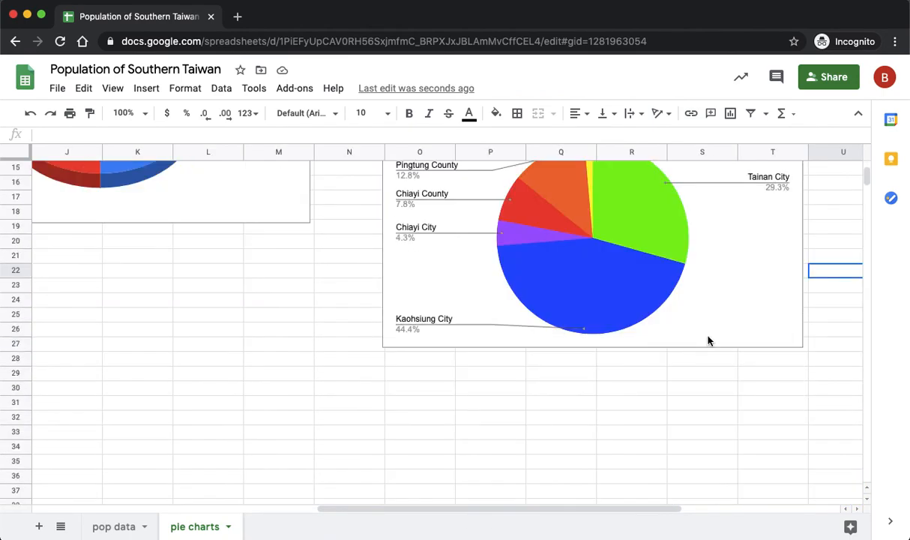
scroll(709, 340, up, 3)
scroll(709, 340, up, 3)
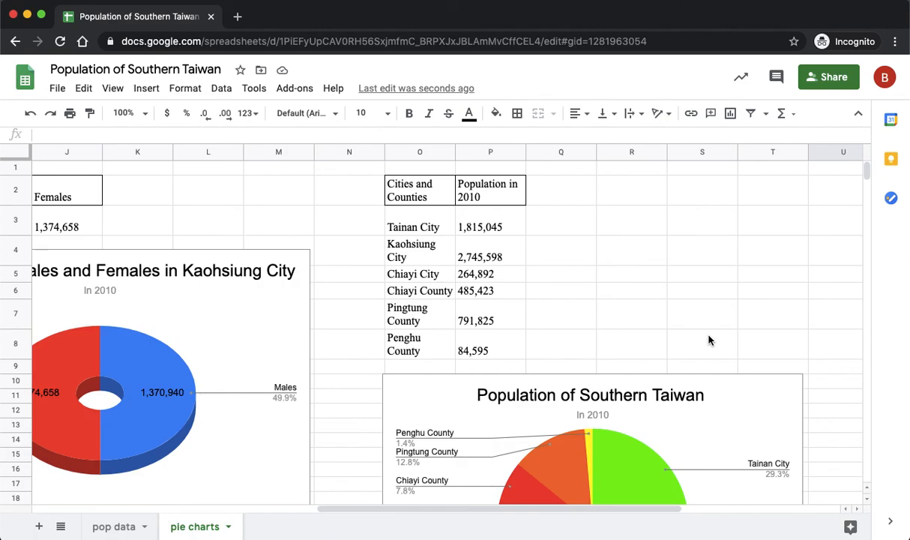
scroll(709, 340, down, 3)
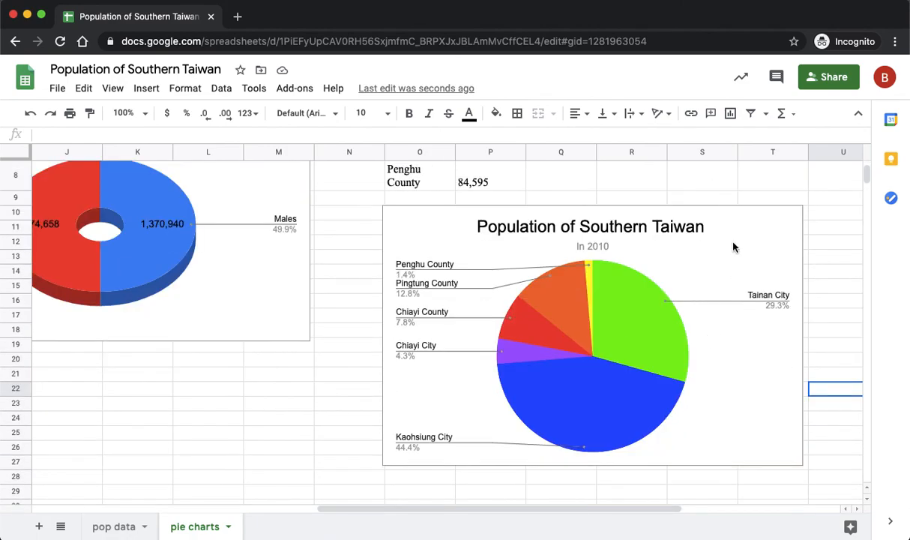